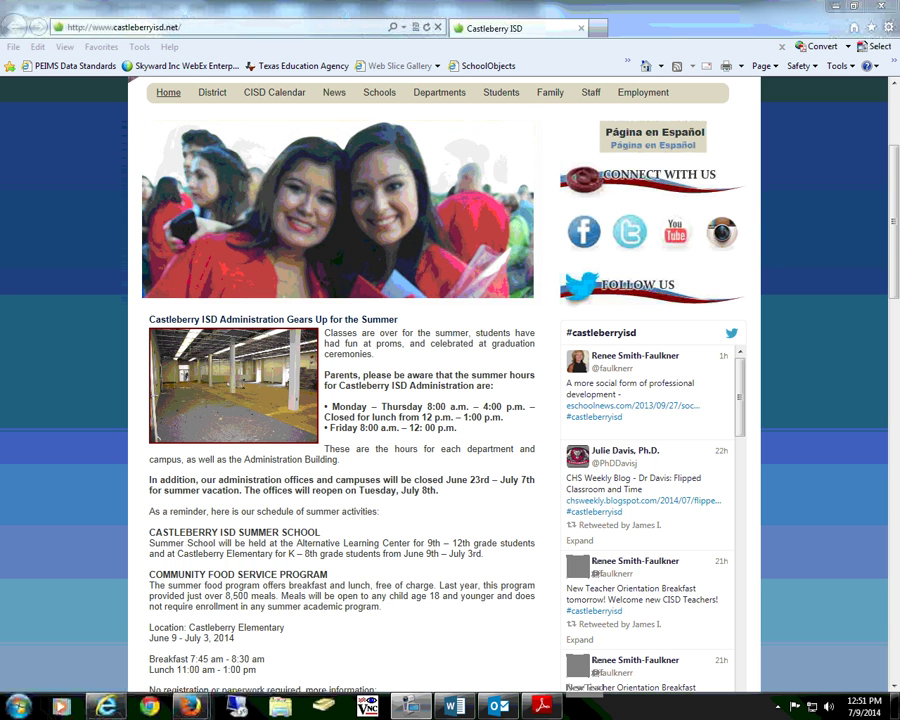
Step: Open Skyward Family Access from the Castleberry ISD website's Family menu
{"action": "mouse_move", "coordinate": [550, 95]}
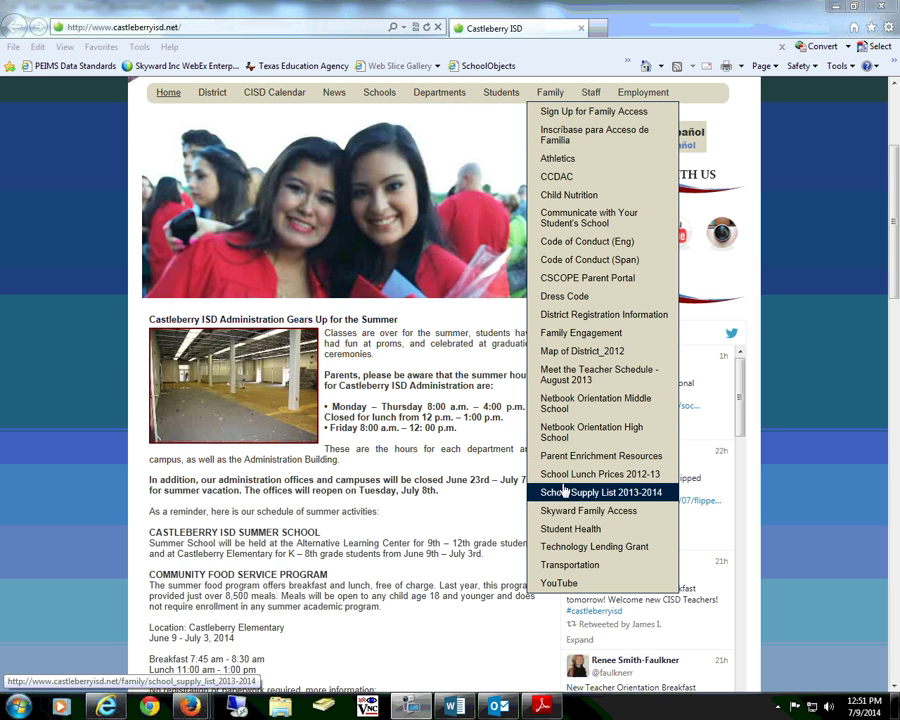
{"action": "left_click", "coordinate": [574, 512]}
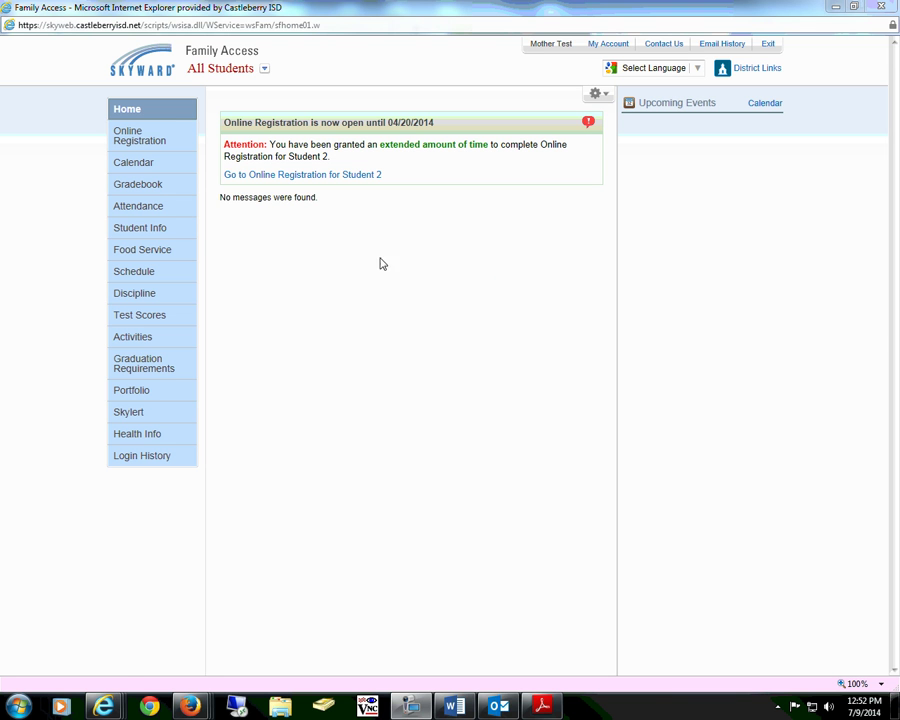
Step: Start Online Registration for Student 2 at Castleberry Elementary School
{"action": "left_click", "coordinate": [128, 141]}
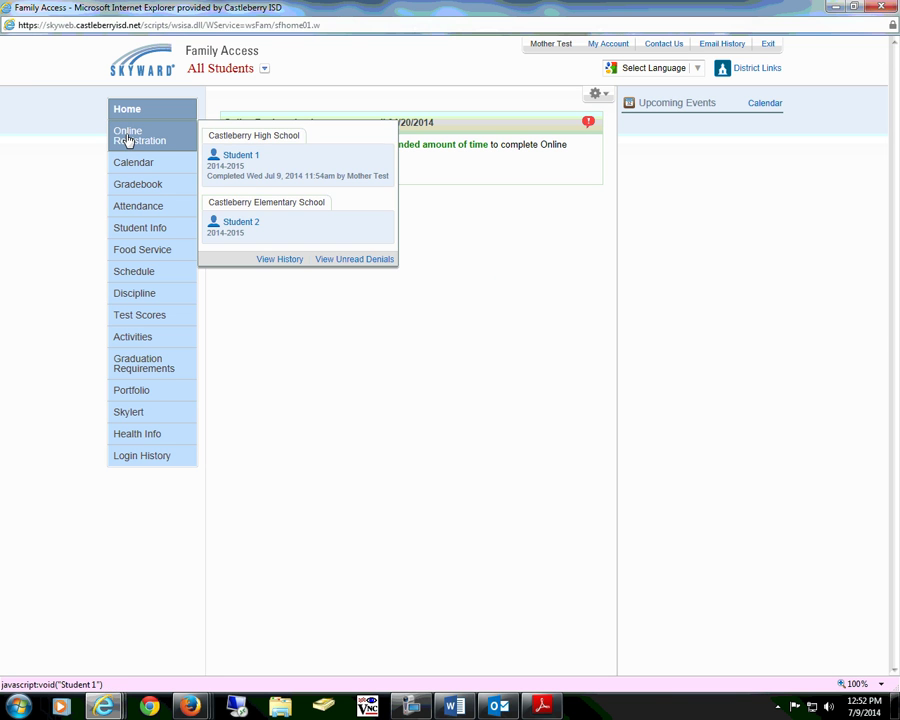
{"action": "left_click", "coordinate": [247, 224]}
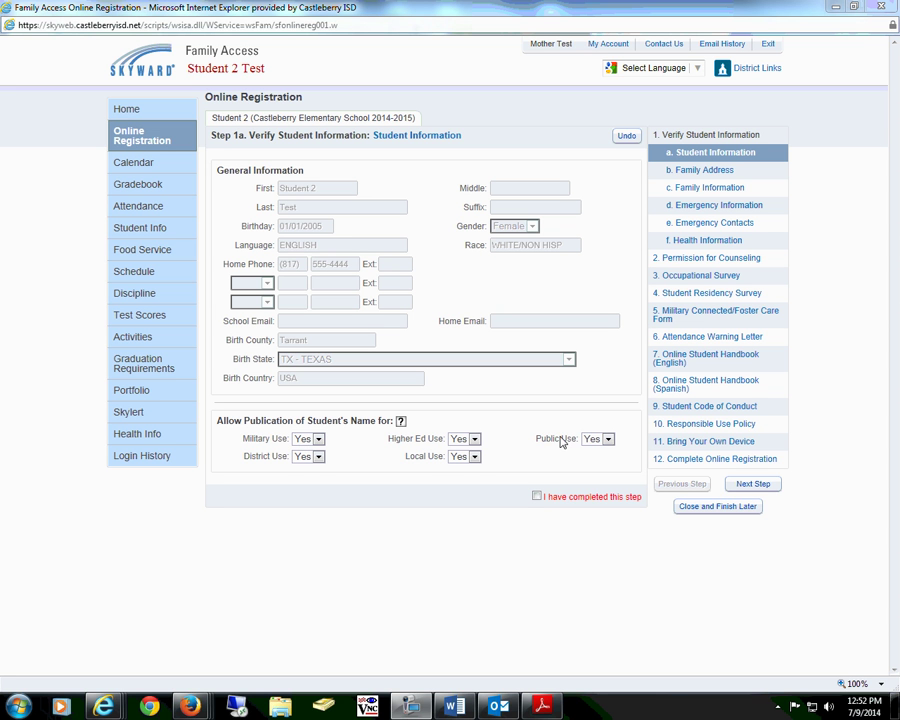
Step: Review the name-publication help, keep Higher Ed Use at Yes, and complete Step 1a
{"action": "left_click", "coordinate": [401, 423]}
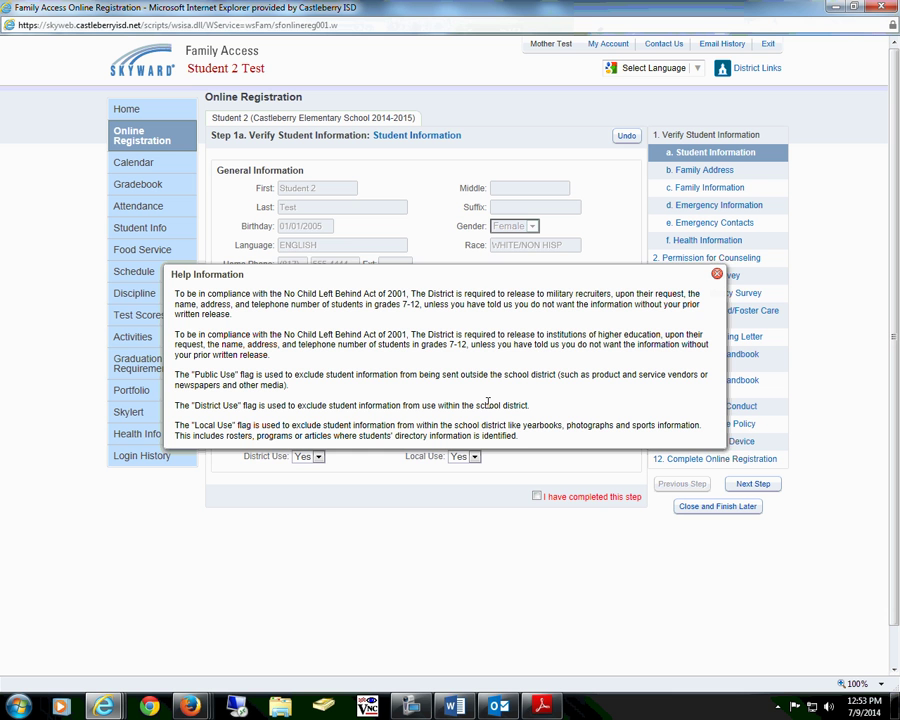
{"action": "left_click", "coordinate": [716, 274]}
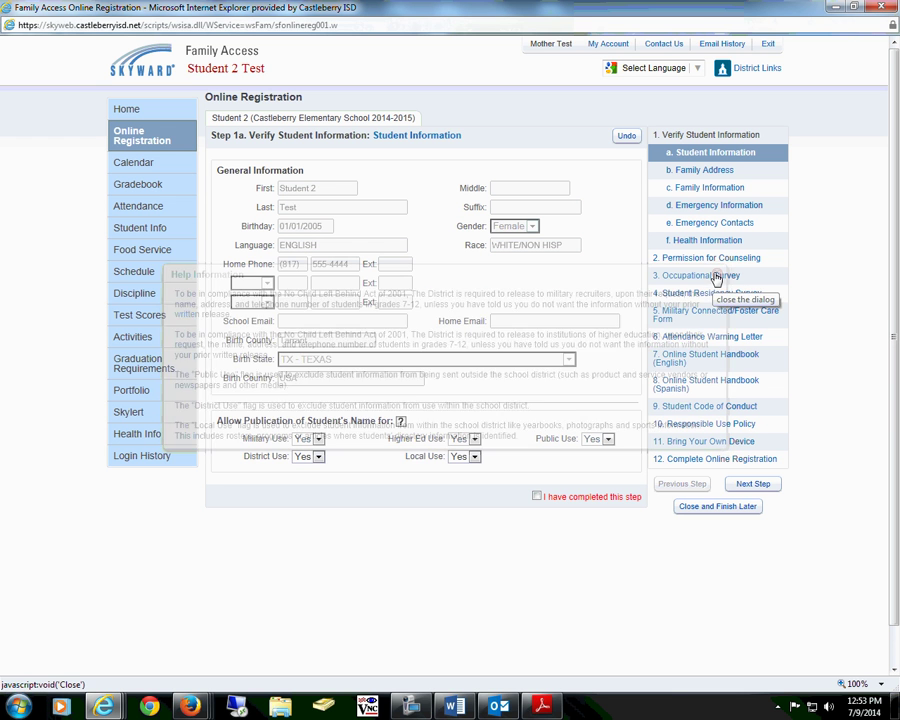
{"action": "left_click", "coordinate": [475, 439]}
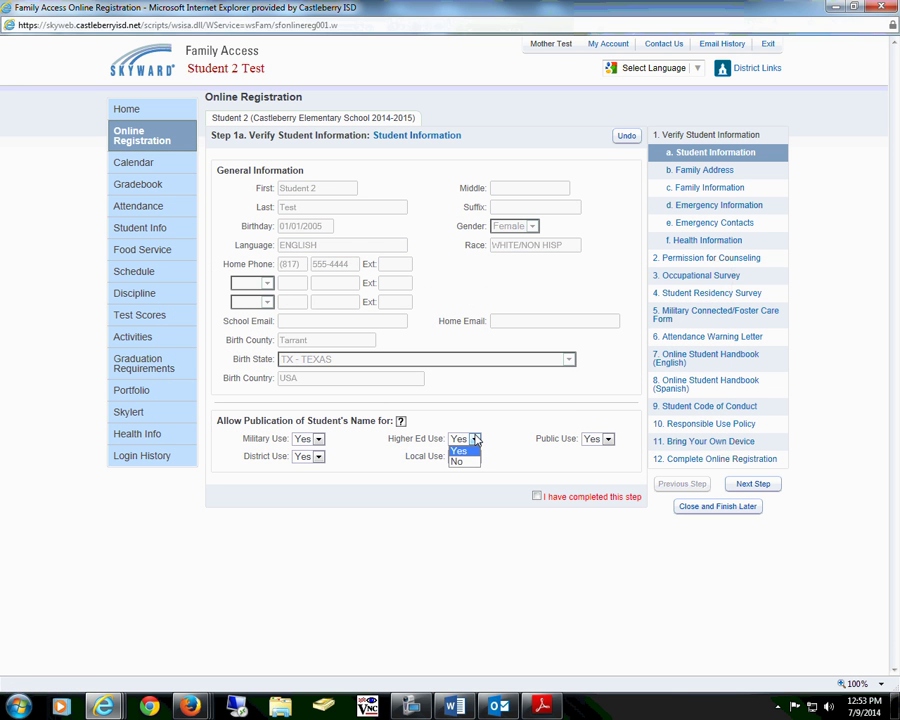
{"action": "left_click", "coordinate": [466, 451]}
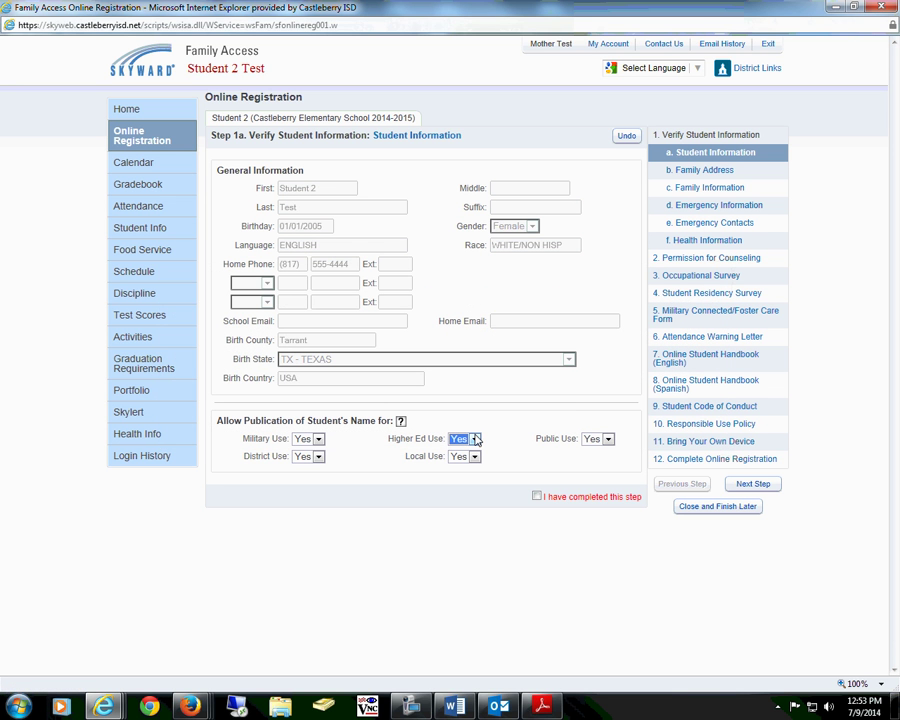
{"action": "left_click", "coordinate": [537, 497]}
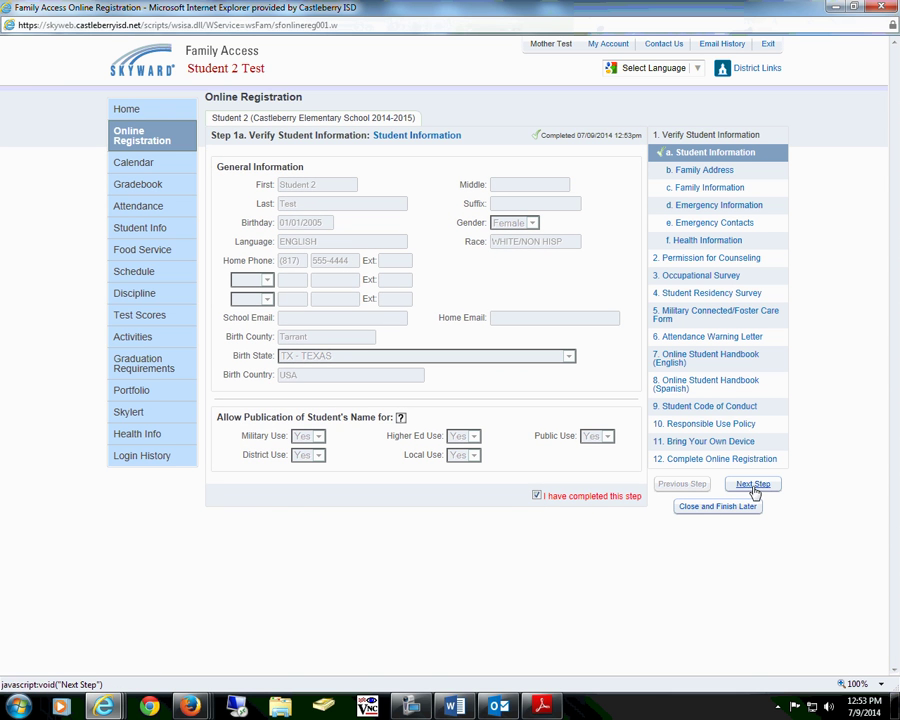
Step: Review the family address in Step 1b and mark it completed
{"action": "left_click", "coordinate": [753, 485]}
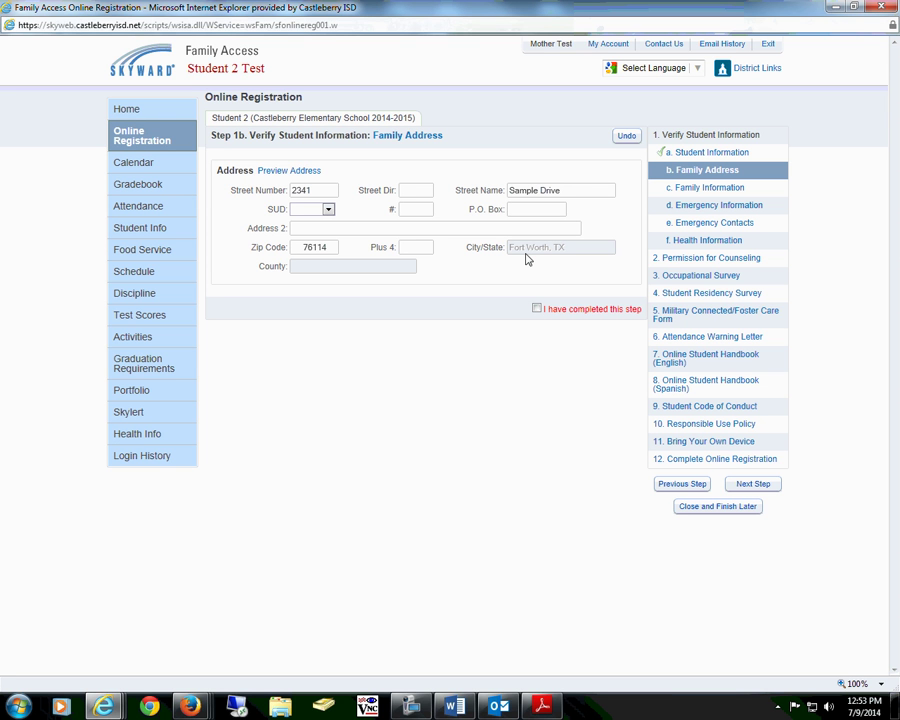
{"action": "left_click", "coordinate": [536, 310]}
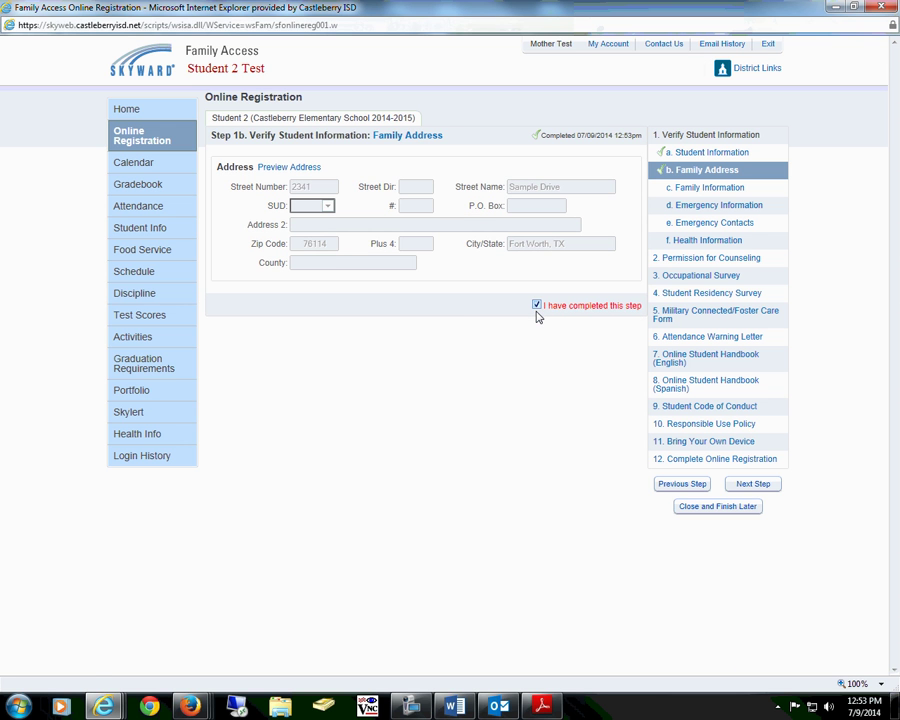
Step: Replace the guardian's work phone number and mark Step 1c Family Information completed
{"action": "left_click", "coordinate": [760, 487]}
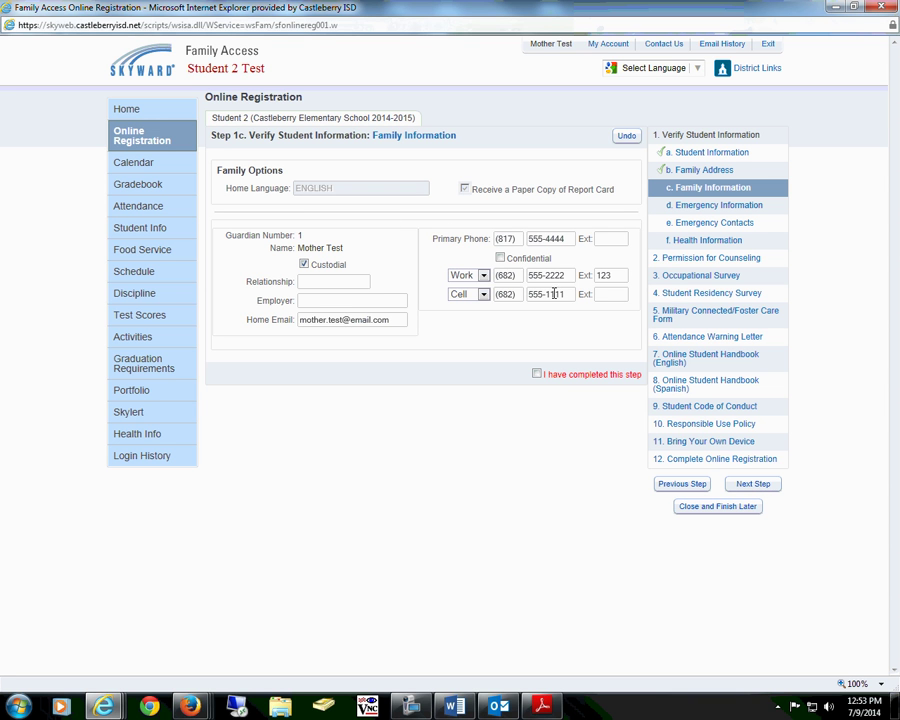
{"action": "left_click_drag", "start_coordinate": [565, 276], "coordinate": [516, 278]}
{"action": "type", "text": "555-5555"}
{"action": "left_click", "coordinate": [614, 322]}
{"action": "left_click", "coordinate": [537, 376]}
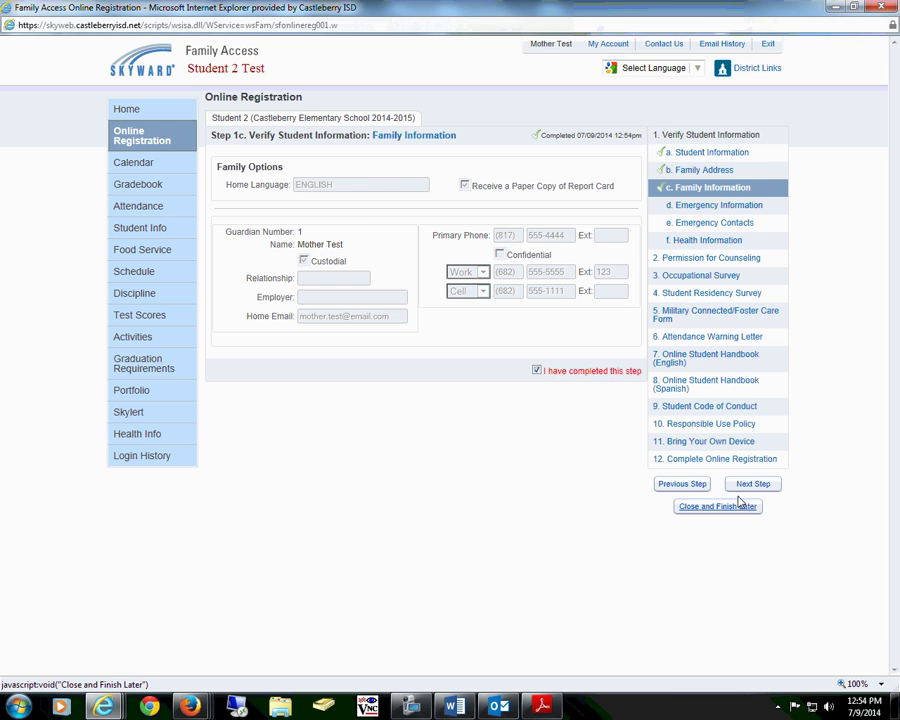
Step: Mark Step 1d Emergency Information completed and continue to Step 1e Emergency Contacts
{"action": "left_click", "coordinate": [760, 485]}
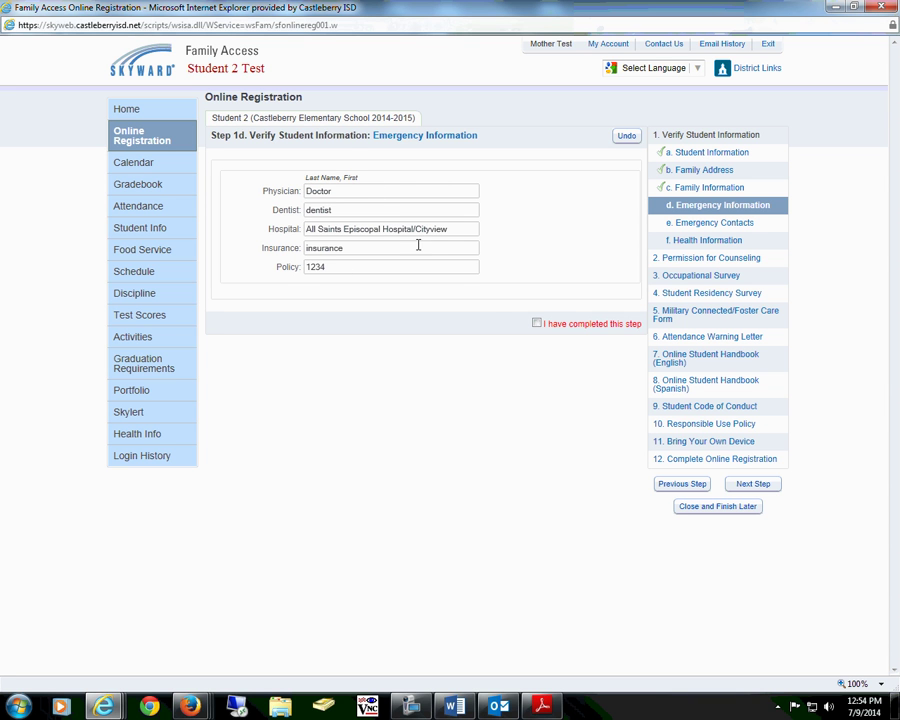
{"action": "left_click", "coordinate": [536, 324]}
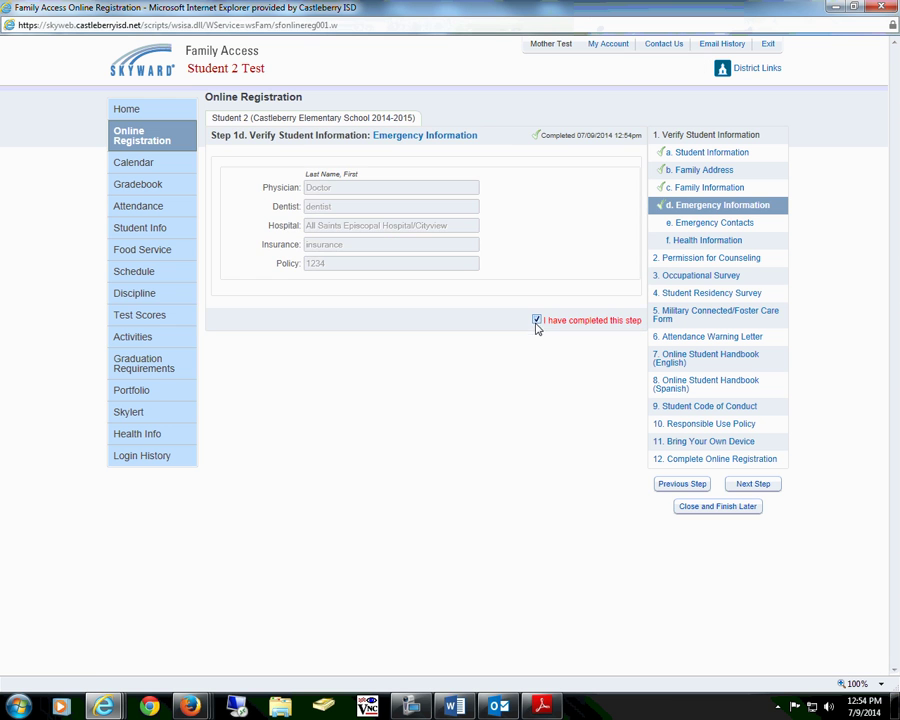
{"action": "left_click", "coordinate": [756, 484]}
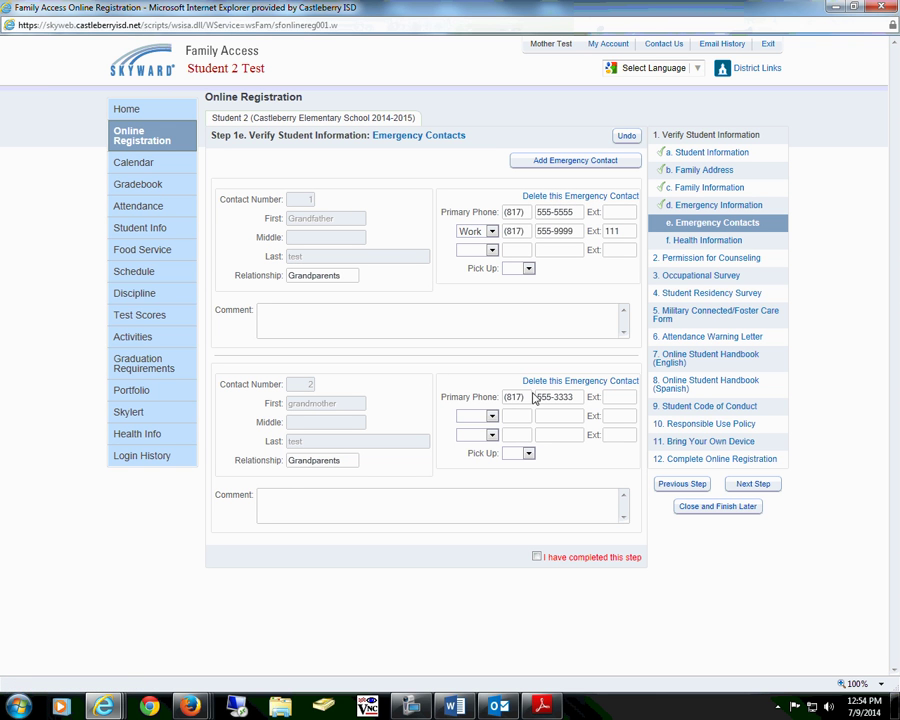
Step: Enter a new primary phone number for the first emergency contact and complete Step 1e
{"action": "left_click_drag", "start_coordinate": [580, 212], "coordinate": [497, 211]}
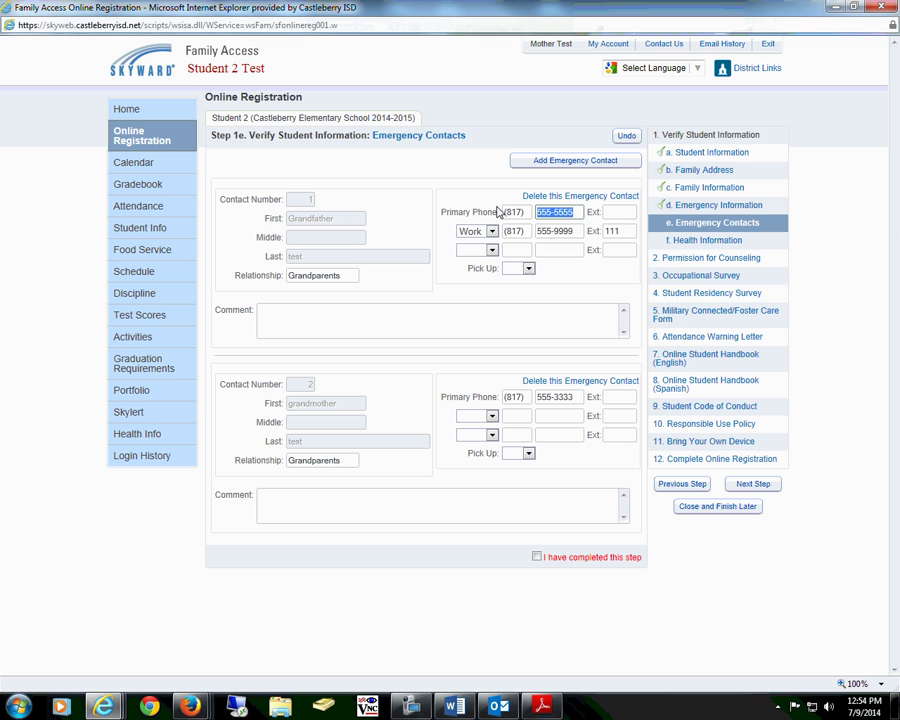
{"action": "type", "text": "555-1212"}
{"action": "key", "text": "Tab"}
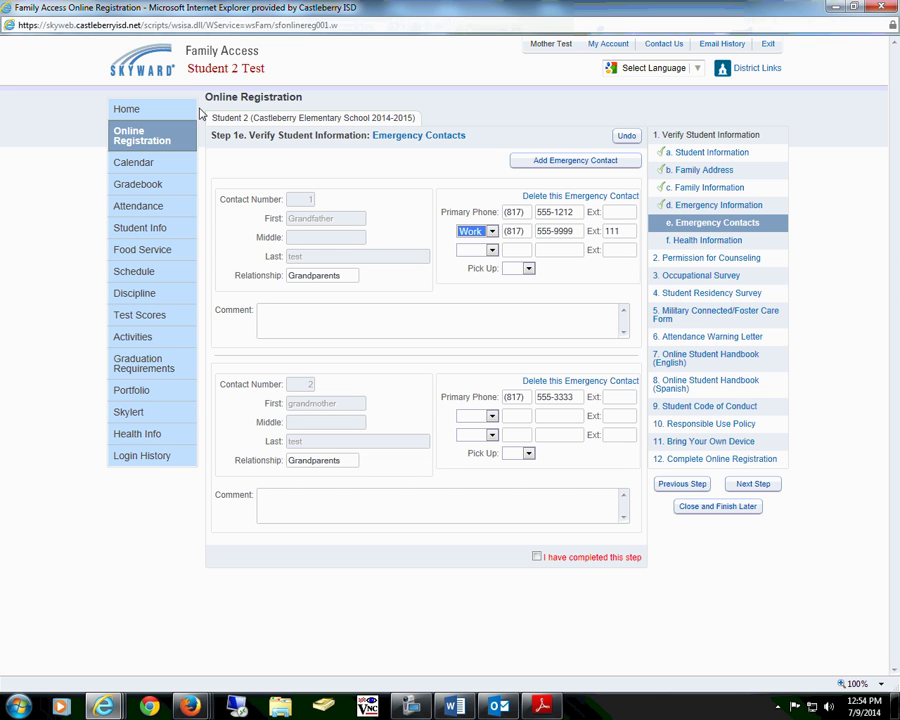
{"action": "left_click", "coordinate": [537, 558]}
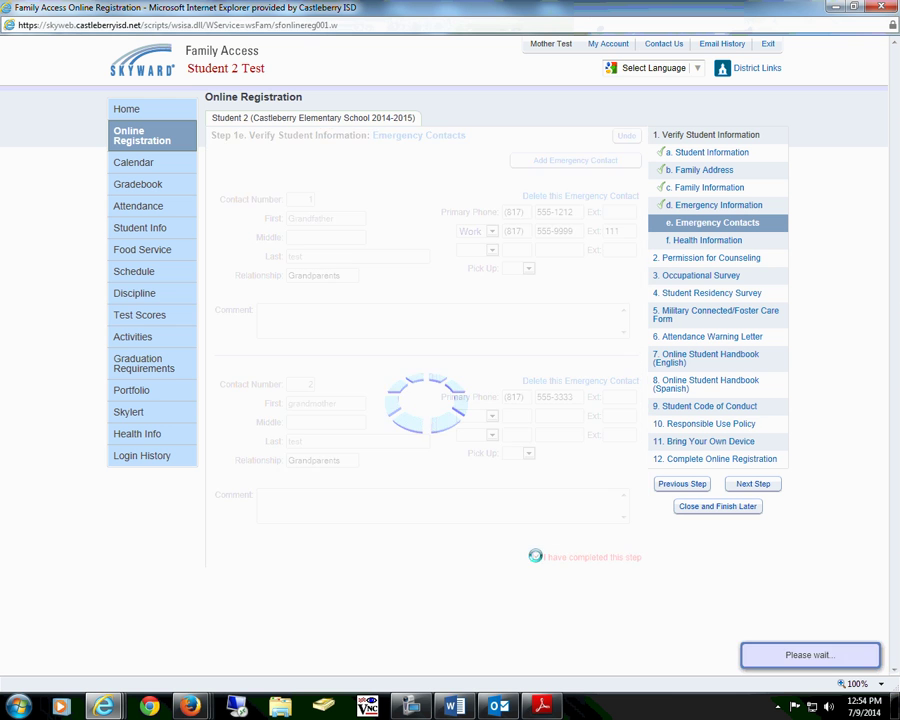
{"action": "left_click", "coordinate": [751, 484]}
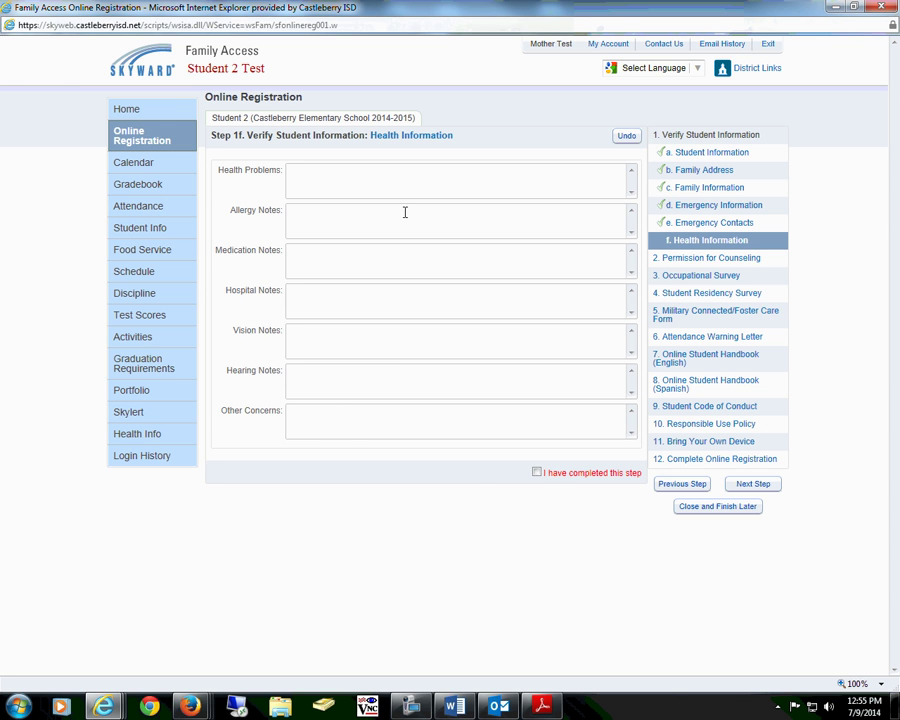
Step: Complete Step 1f Health Information, finishing Step 1, and continue to Step 2
{"action": "left_click", "coordinate": [536, 472]}
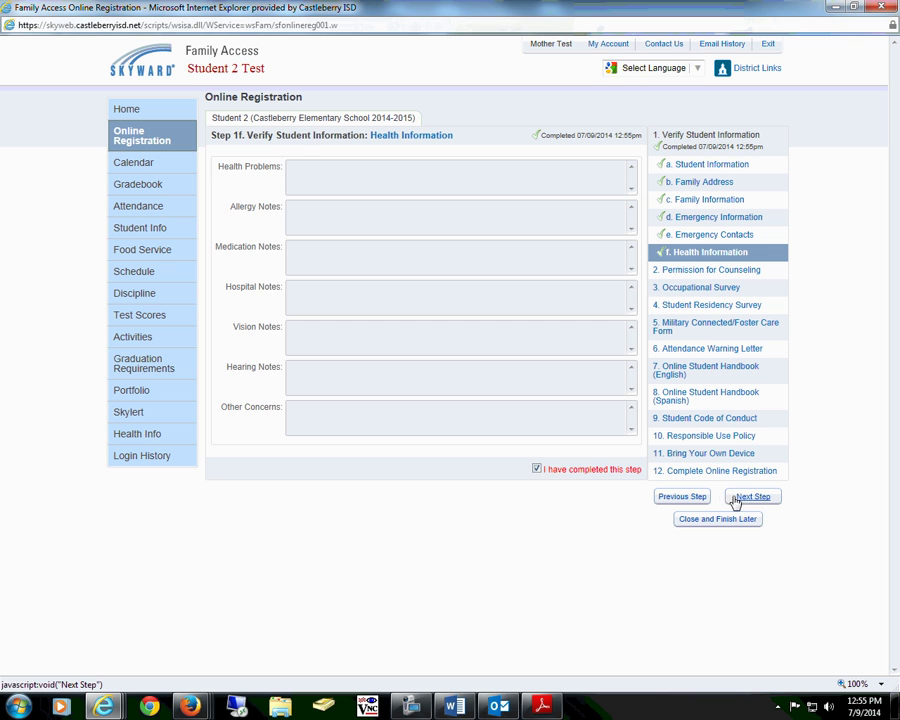
{"action": "left_click", "coordinate": [738, 499]}
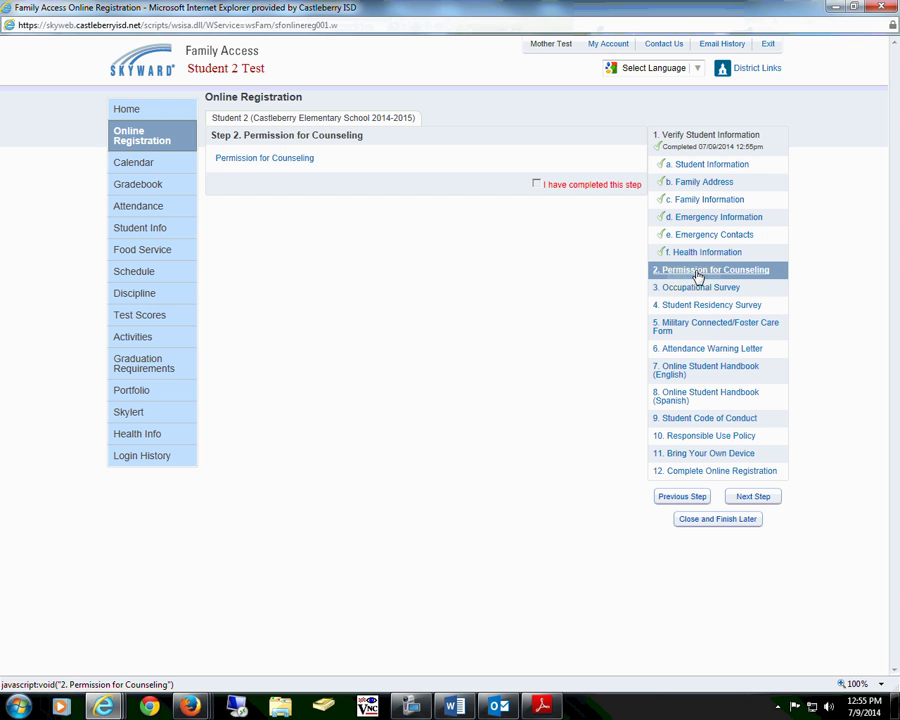
Step: Grant and save permission for school counseling, then mark Step 2 completed
{"action": "left_click", "coordinate": [259, 159]}
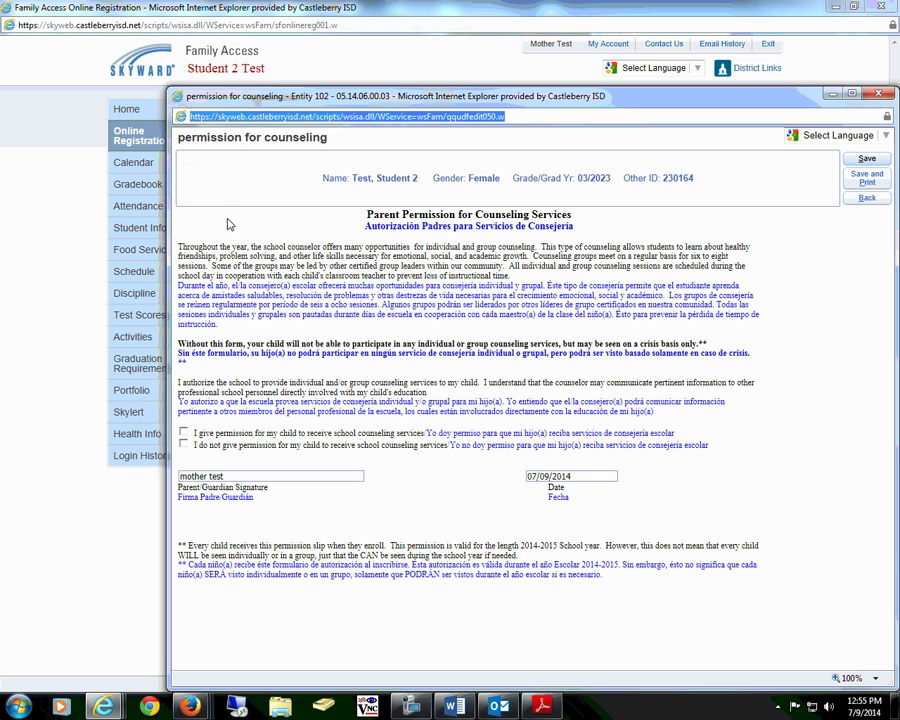
{"action": "left_click", "coordinate": [184, 433]}
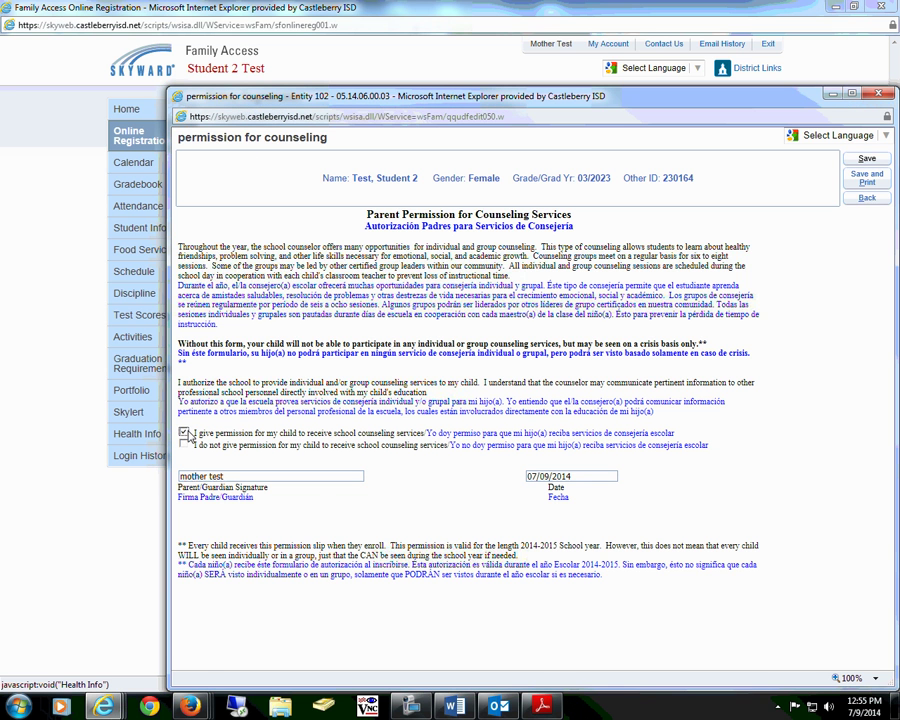
{"action": "left_click", "coordinate": [866, 160]}
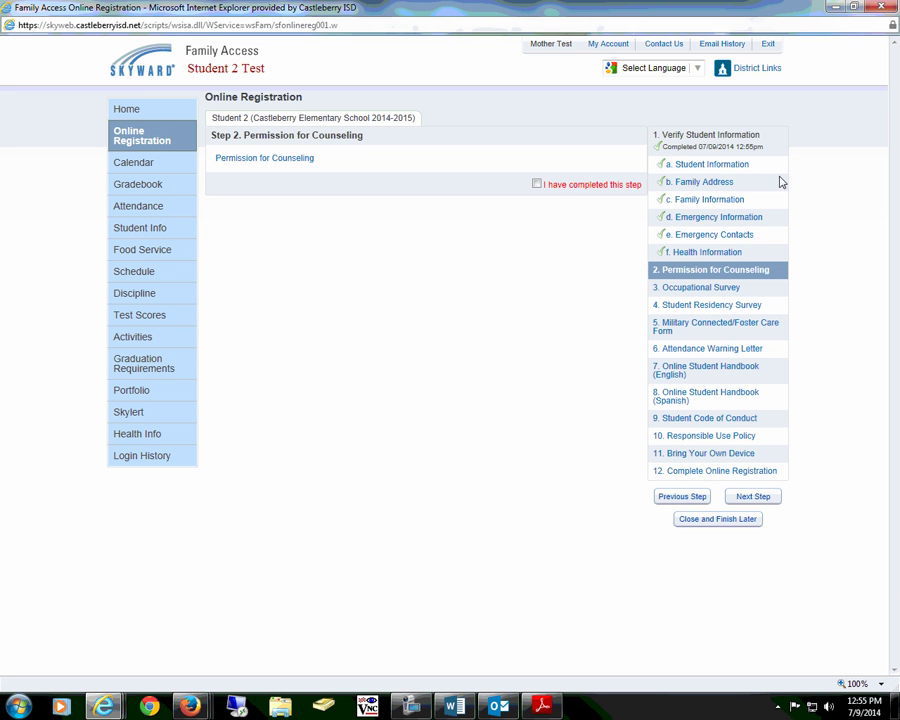
{"action": "left_click", "coordinate": [537, 185]}
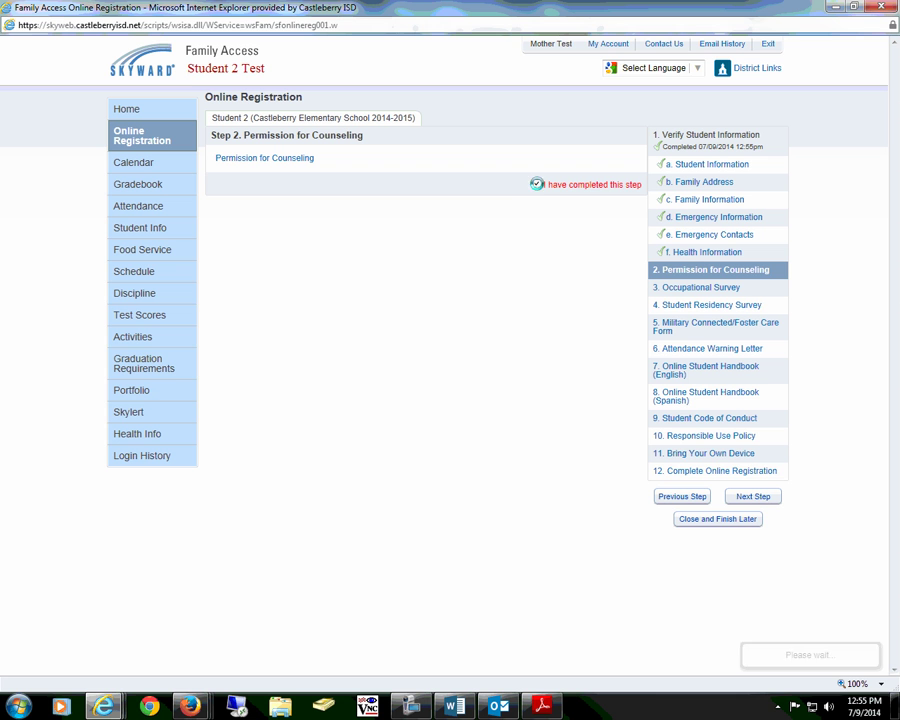
{"action": "left_click", "coordinate": [756, 510]}
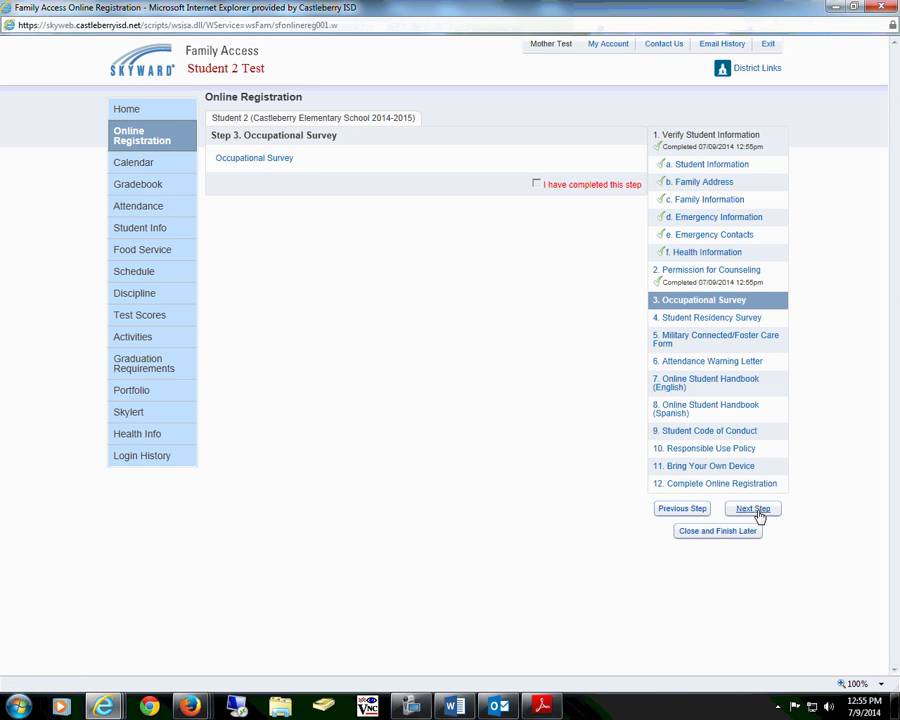
Step: Save the Occupational Survey answered No and mark Step 3 completed
{"action": "left_click", "coordinate": [243, 160]}
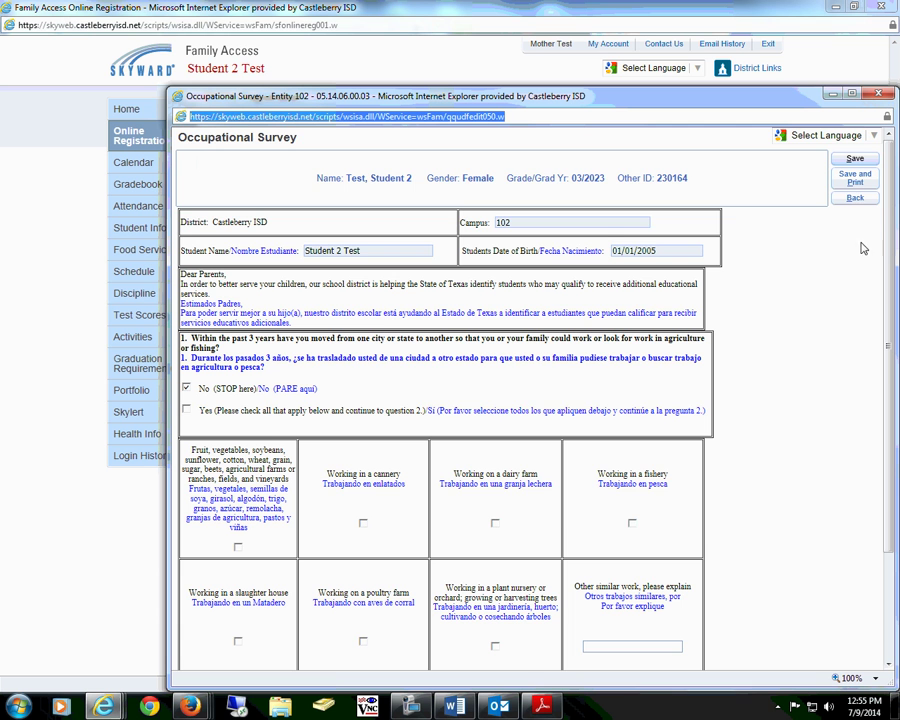
{"action": "scroll", "coordinate": [875, 327], "scroll_direction": "down", "scroll_amount": 3}
{"action": "scroll", "coordinate": [875, 327], "scroll_direction": "down", "scroll_amount": 1}
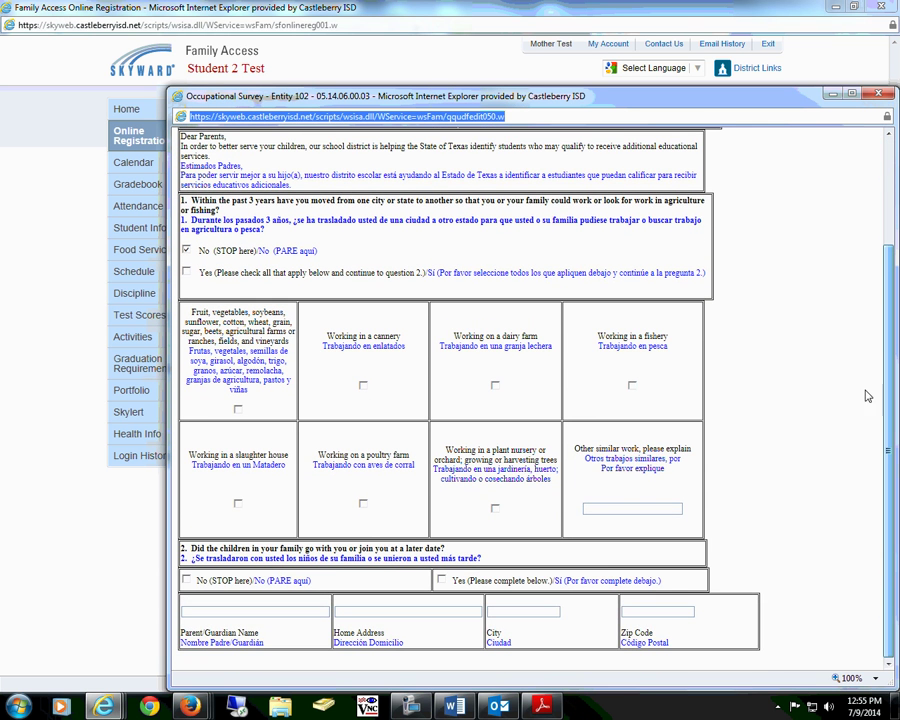
{"action": "scroll", "coordinate": [860, 356], "scroll_direction": "up", "scroll_amount": 4}
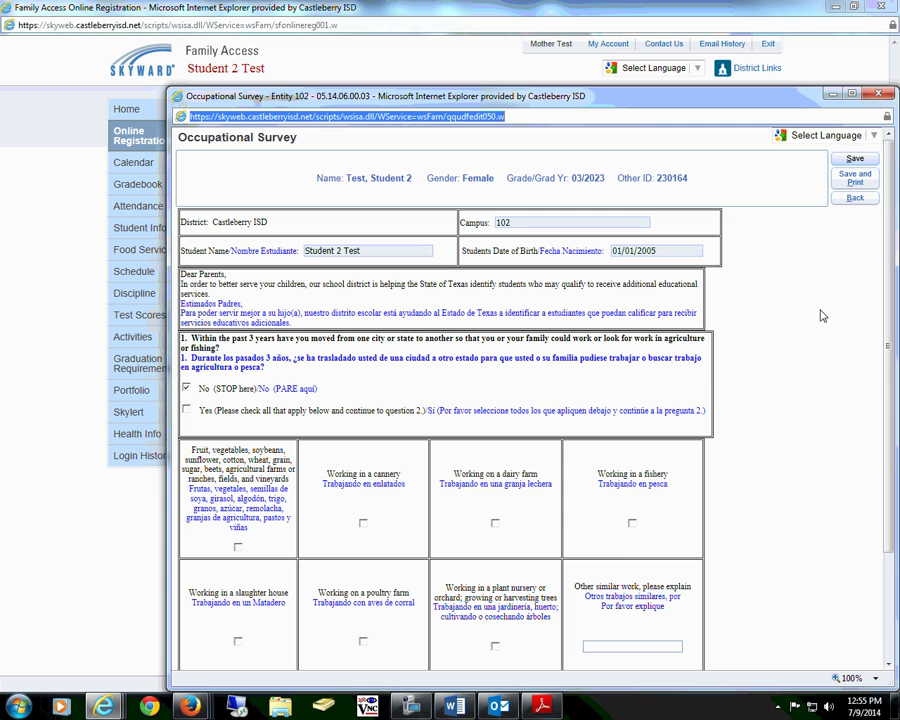
{"action": "left_click", "coordinate": [853, 163]}
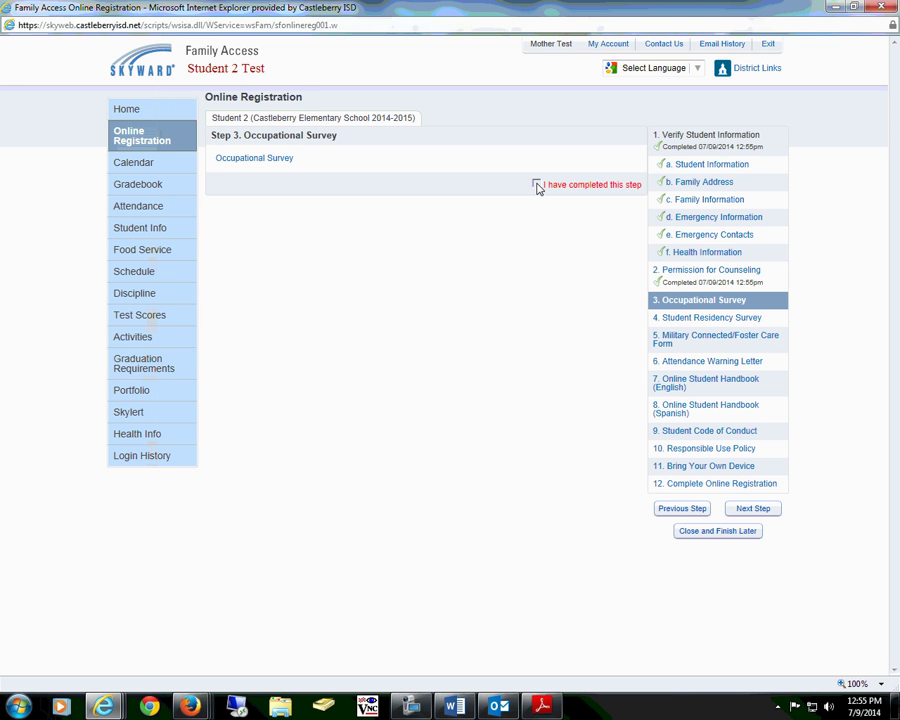
{"action": "left_click", "coordinate": [537, 186]}
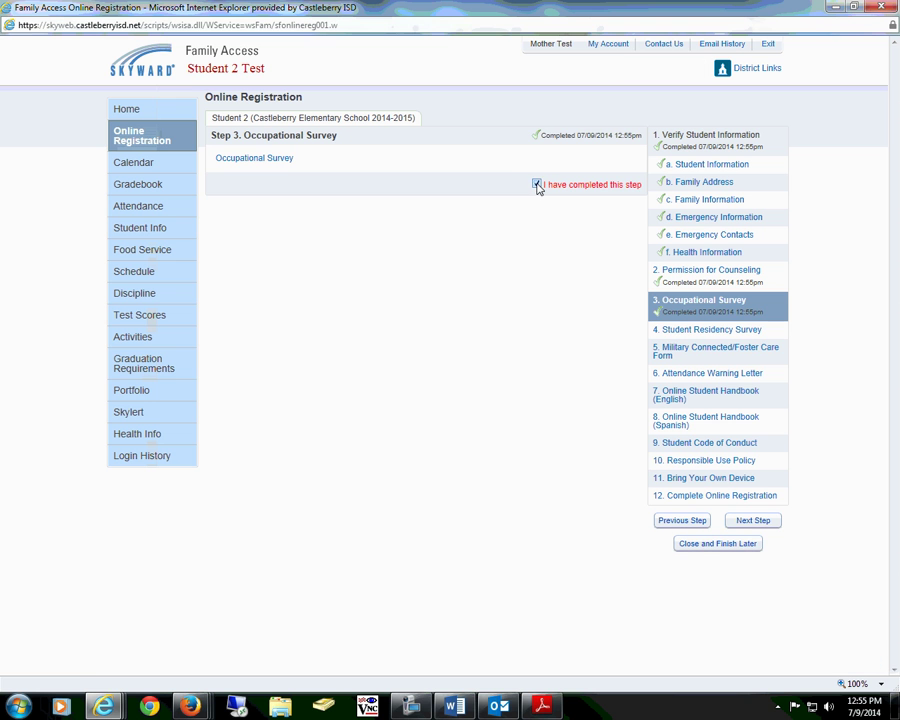
{"action": "left_click", "coordinate": [766, 526]}
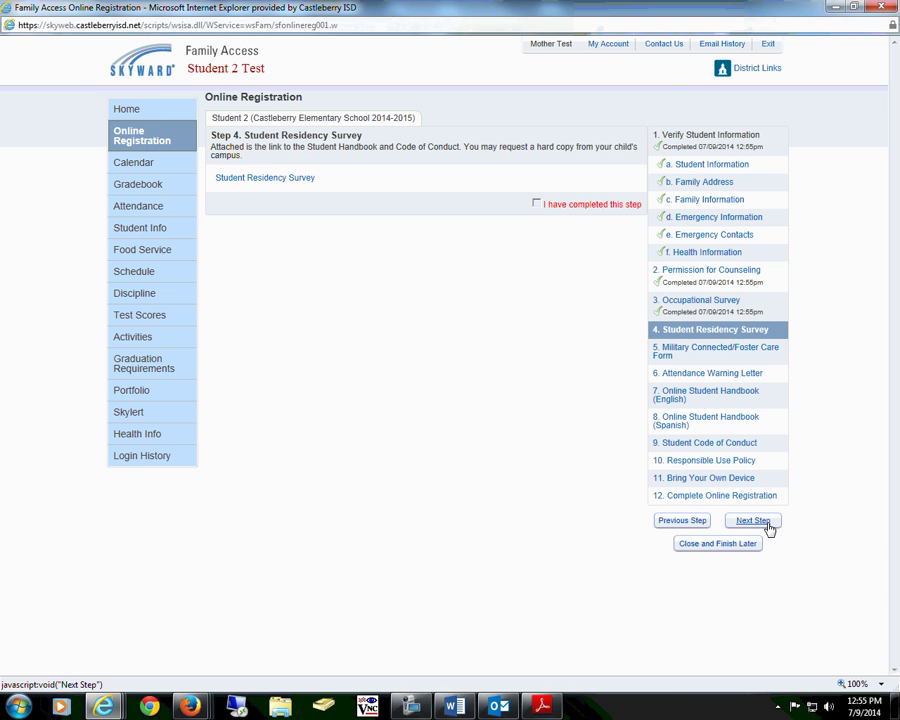
Step: Answer 'None of the above' on the Student Residency Survey, save it, and complete Step 4
{"action": "left_click", "coordinate": [240, 182]}
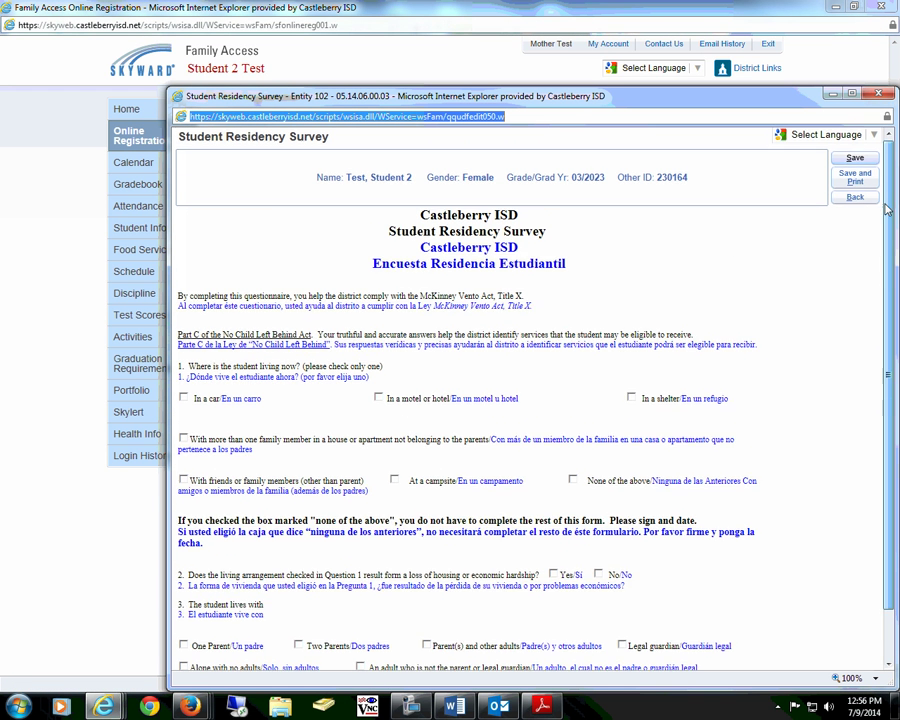
{"action": "scroll", "coordinate": [882, 287], "scroll_direction": "down", "scroll_amount": 2}
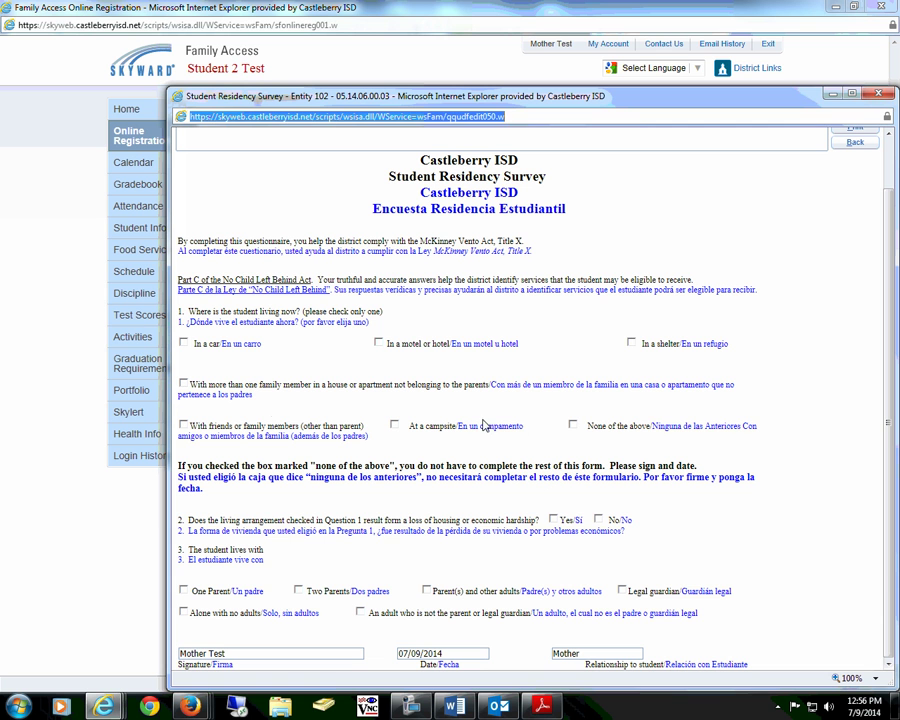
{"action": "left_click", "coordinate": [574, 425]}
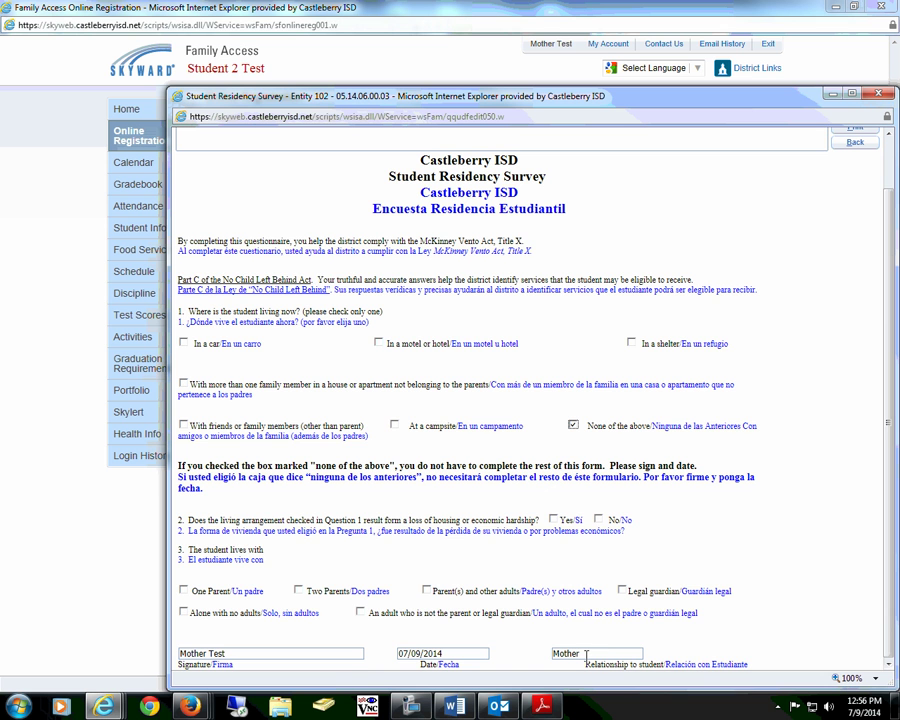
{"action": "scroll", "coordinate": [878, 315], "scroll_direction": "up", "scroll_amount": 2}
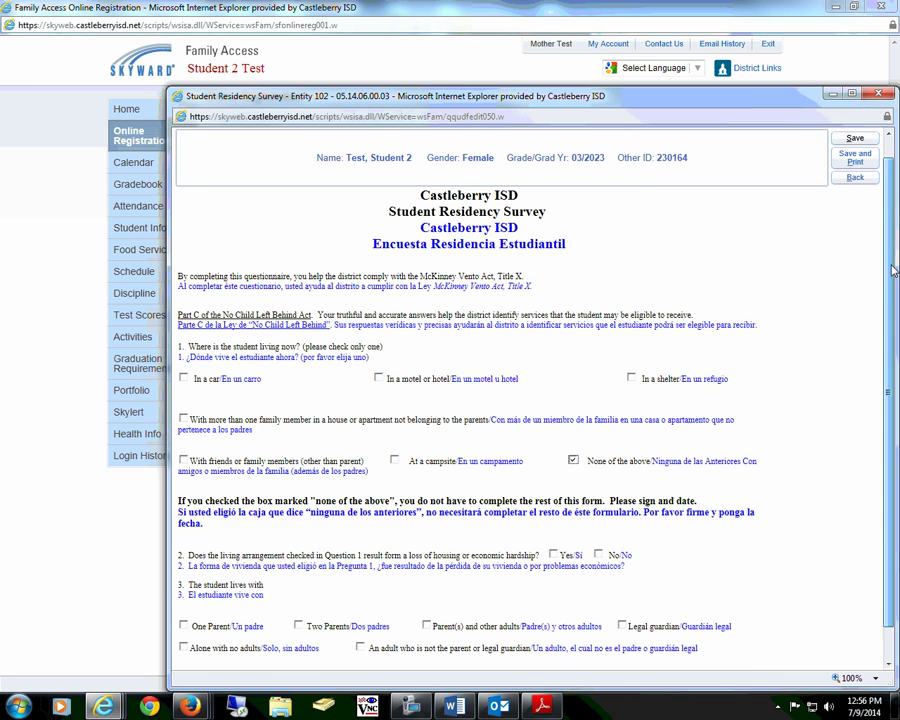
{"action": "left_click", "coordinate": [851, 160]}
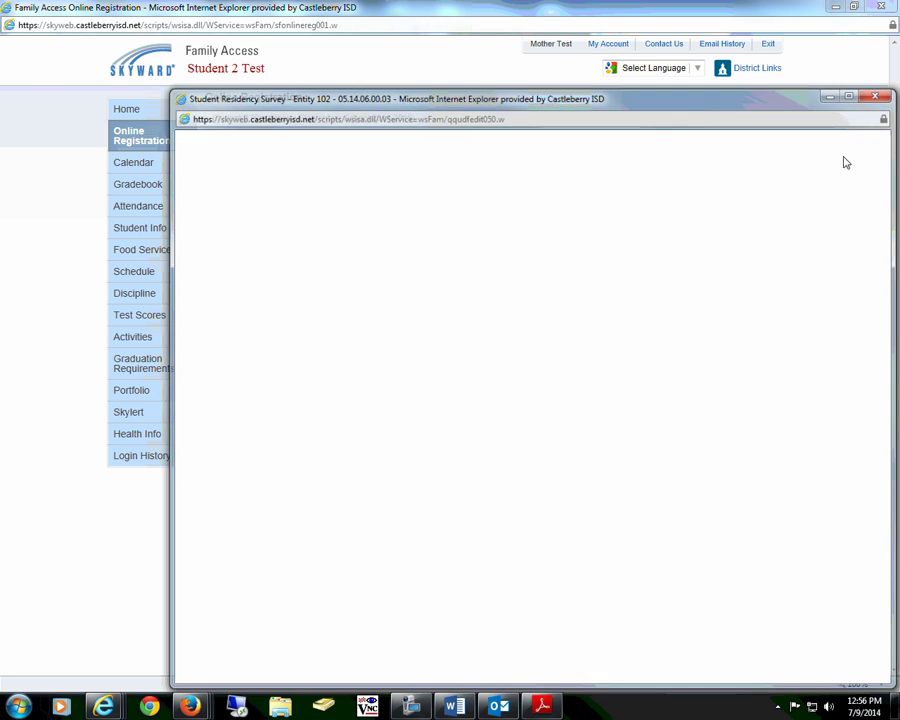
{"action": "left_click", "coordinate": [537, 204]}
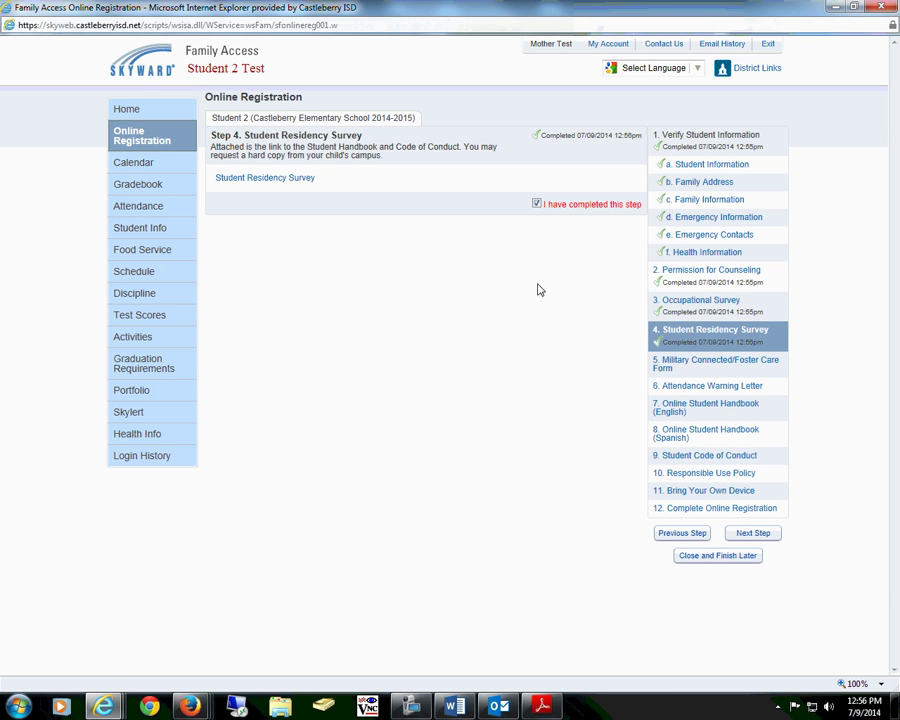
{"action": "left_click", "coordinate": [752, 534]}
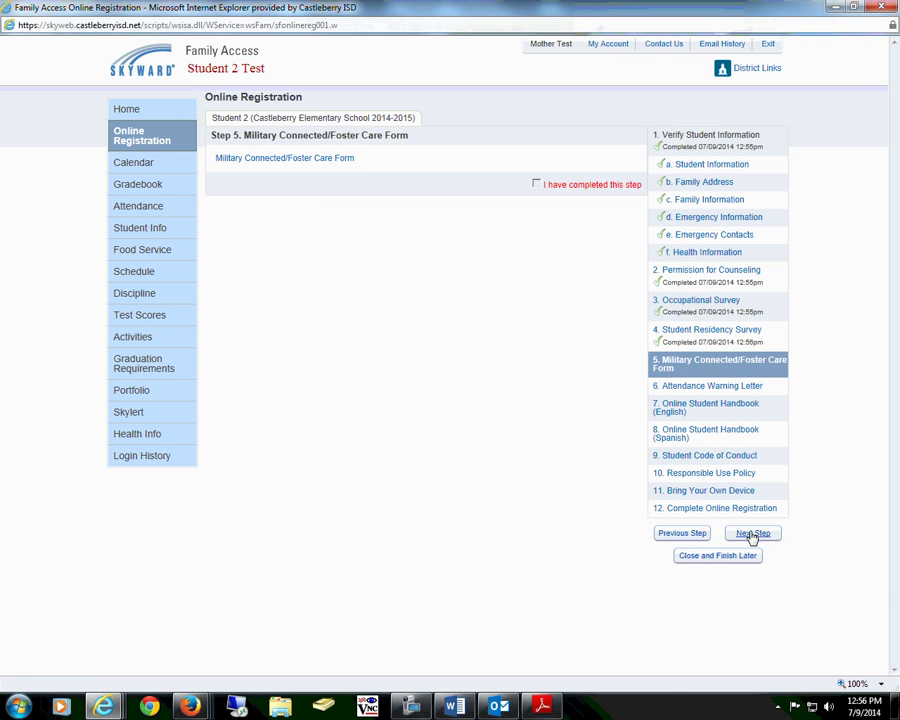
Step: Save the Military Connected/Foster Care Form with all No answers and mark Step 5 completed
{"action": "left_click", "coordinate": [253, 160]}
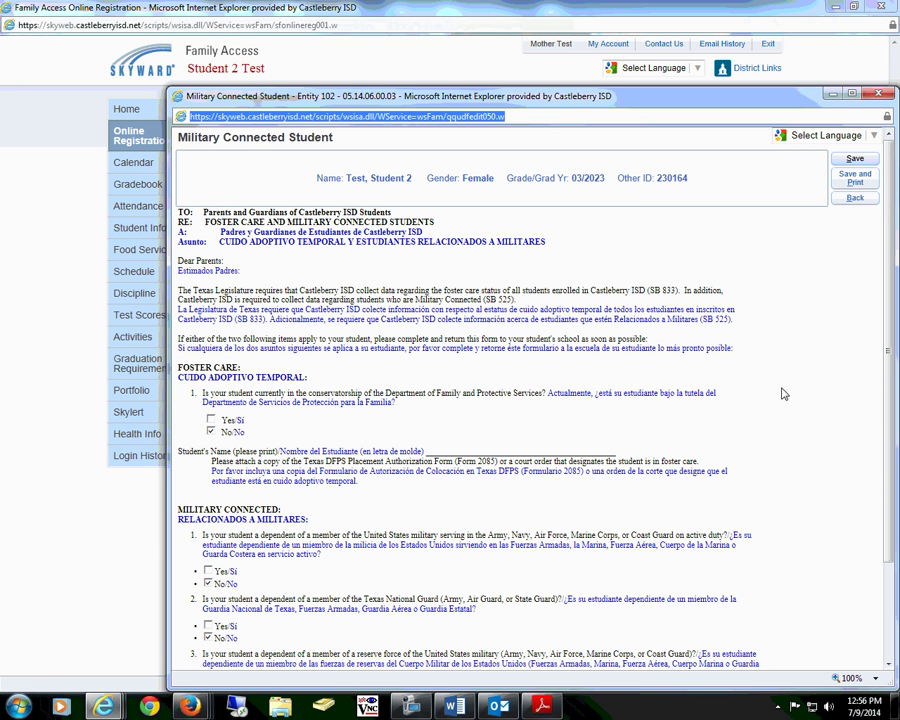
{"action": "scroll", "coordinate": [883, 214], "scroll_direction": "down", "scroll_amount": 1}
{"action": "scroll", "coordinate": [883, 214], "scroll_direction": "down", "scroll_amount": 2}
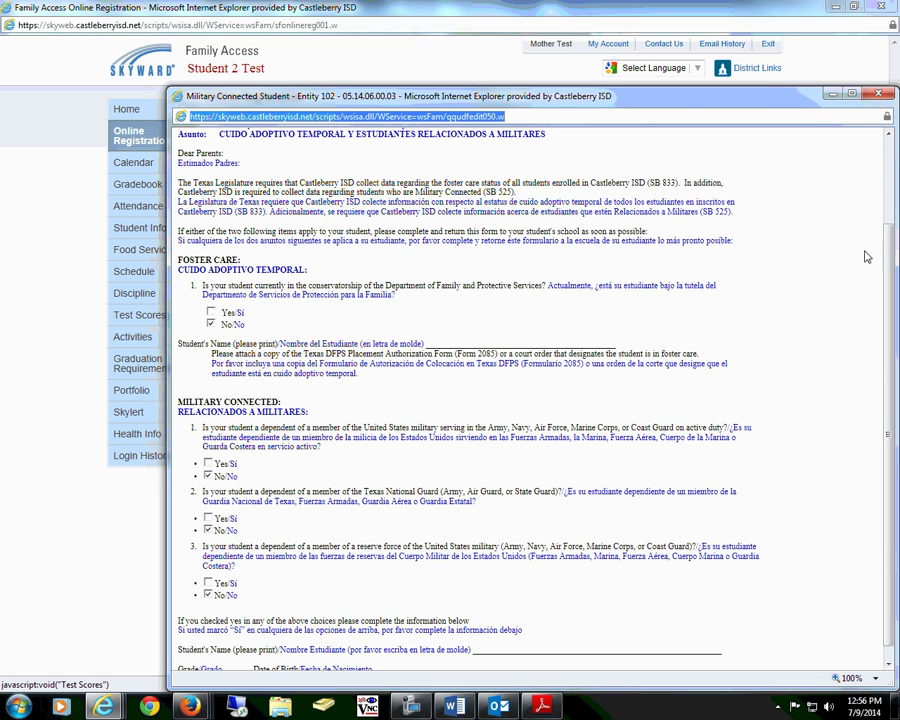
{"action": "scroll", "coordinate": [866, 257], "scroll_direction": "up", "scroll_amount": 3}
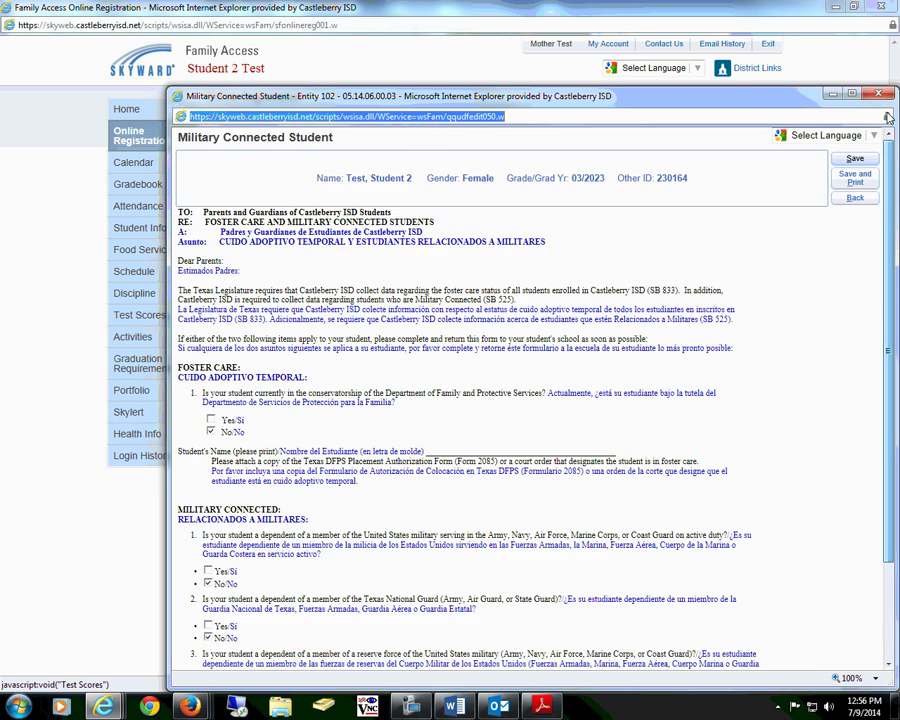
{"action": "left_click", "coordinate": [855, 160]}
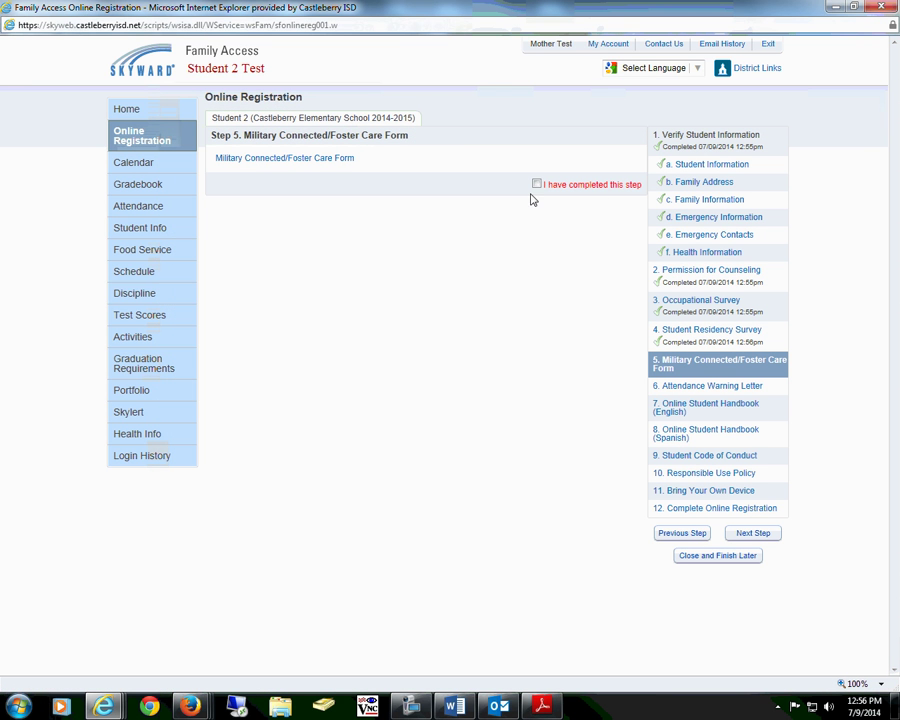
{"action": "left_click", "coordinate": [537, 185]}
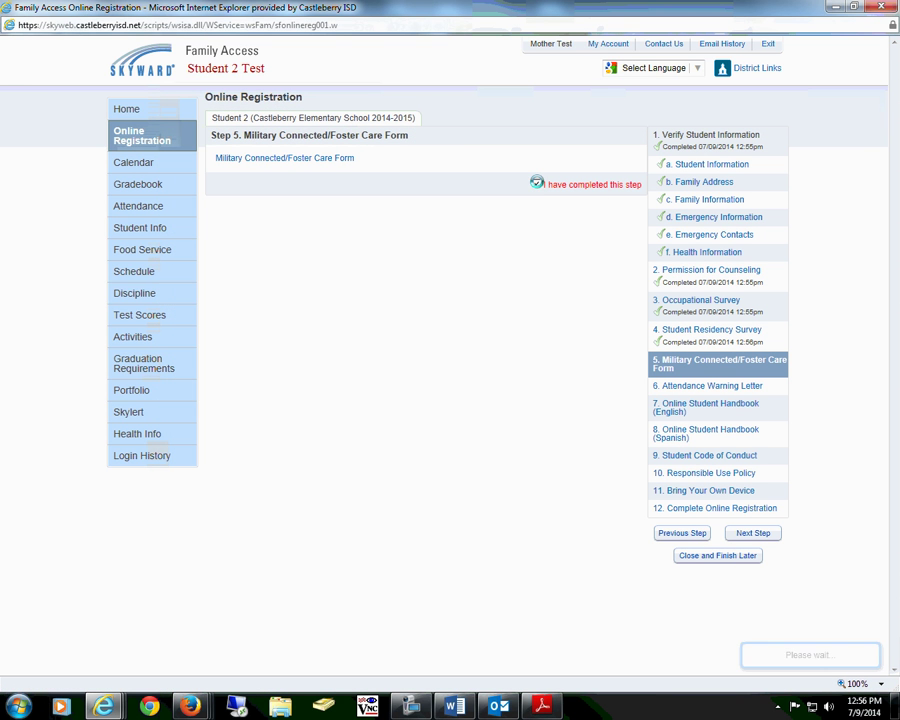
{"action": "left_click", "coordinate": [755, 545]}
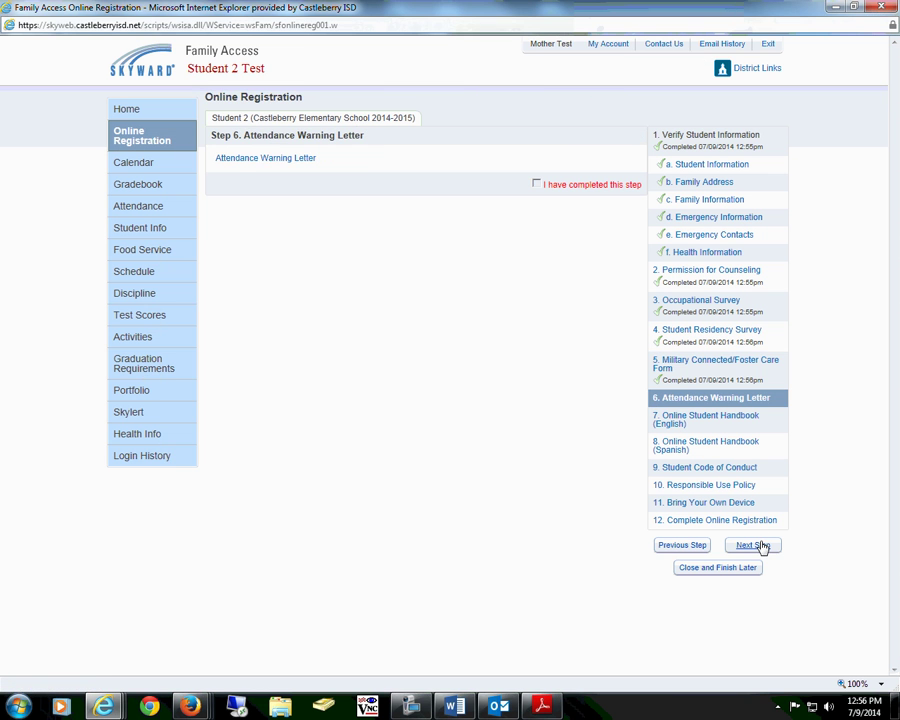
Step: Save the signed Attendance Warning Letter and mark Step 6 completed
{"action": "left_click", "coordinate": [234, 163]}
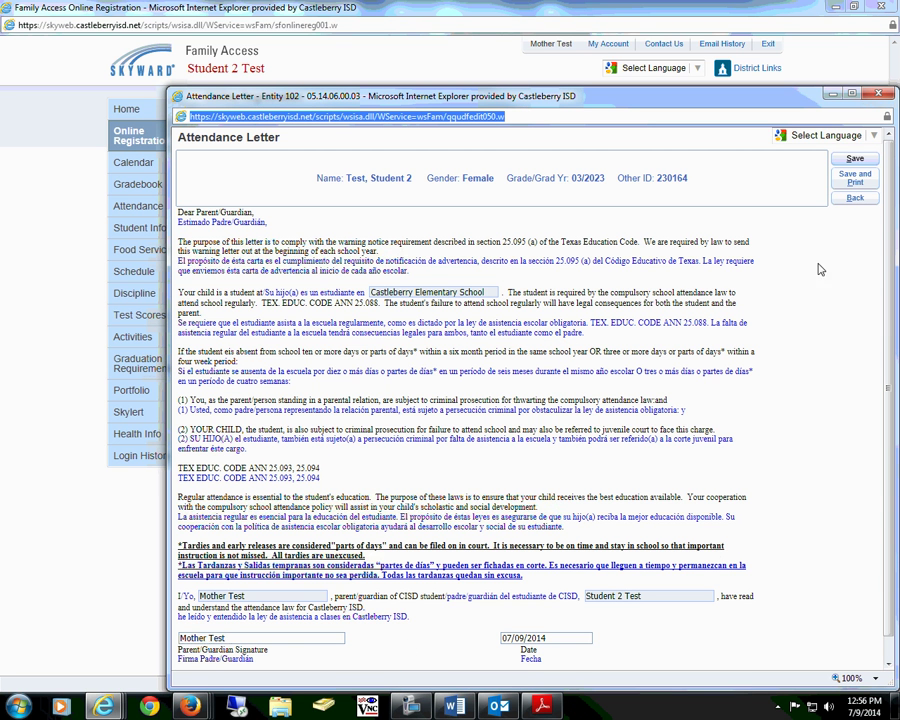
{"action": "left_click", "coordinate": [851, 160]}
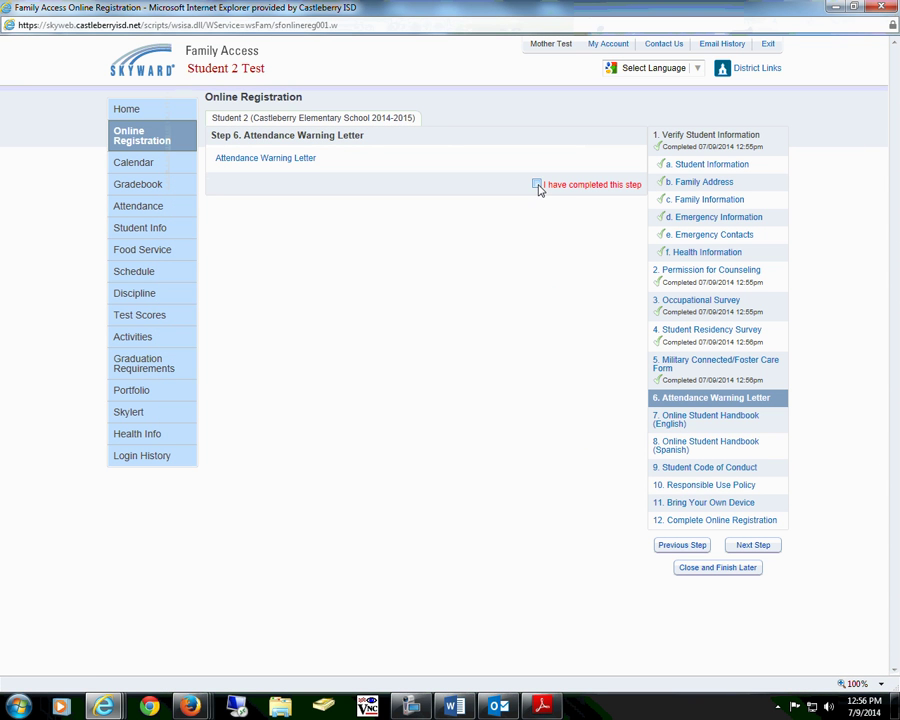
{"action": "left_click", "coordinate": [536, 185]}
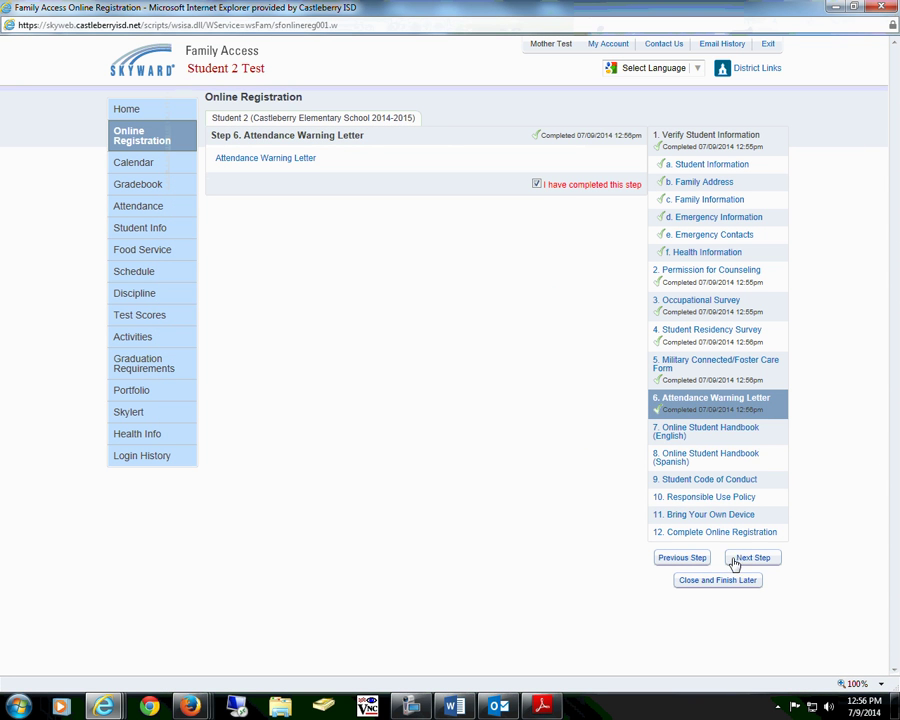
{"action": "left_click", "coordinate": [756, 559]}
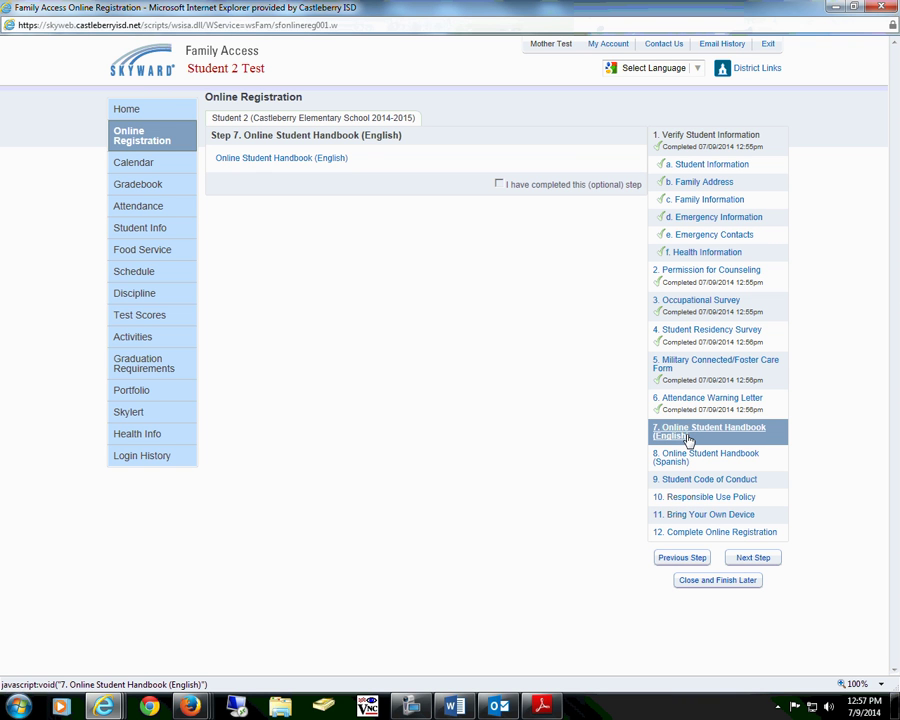
Step: View the English Student Handbook, mark optional Step 7 completed, and go to Step 9
{"action": "left_click", "coordinate": [249, 162]}
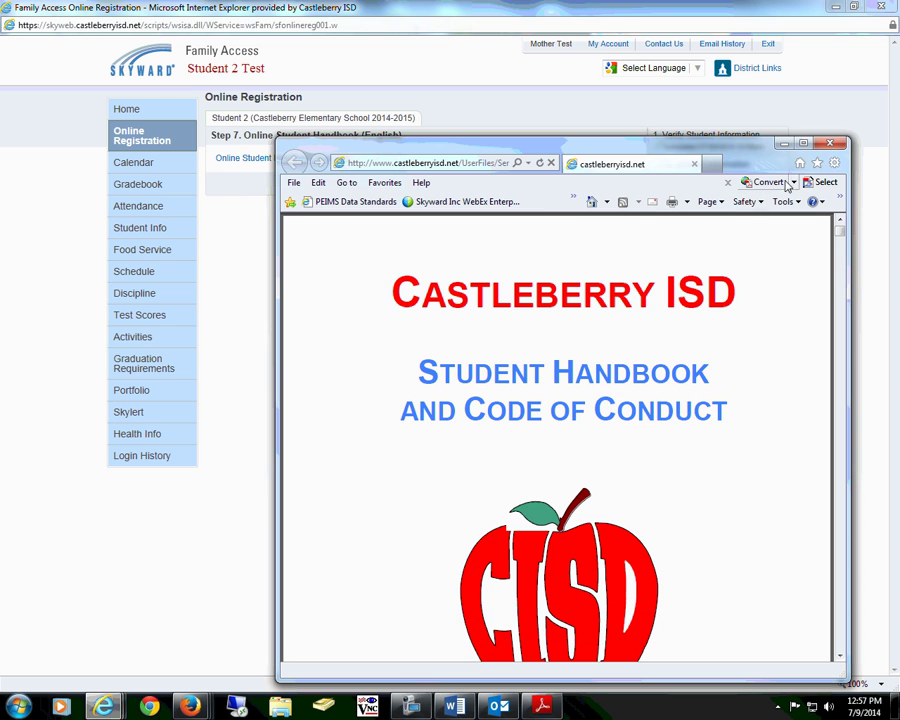
{"action": "left_click", "coordinate": [830, 145]}
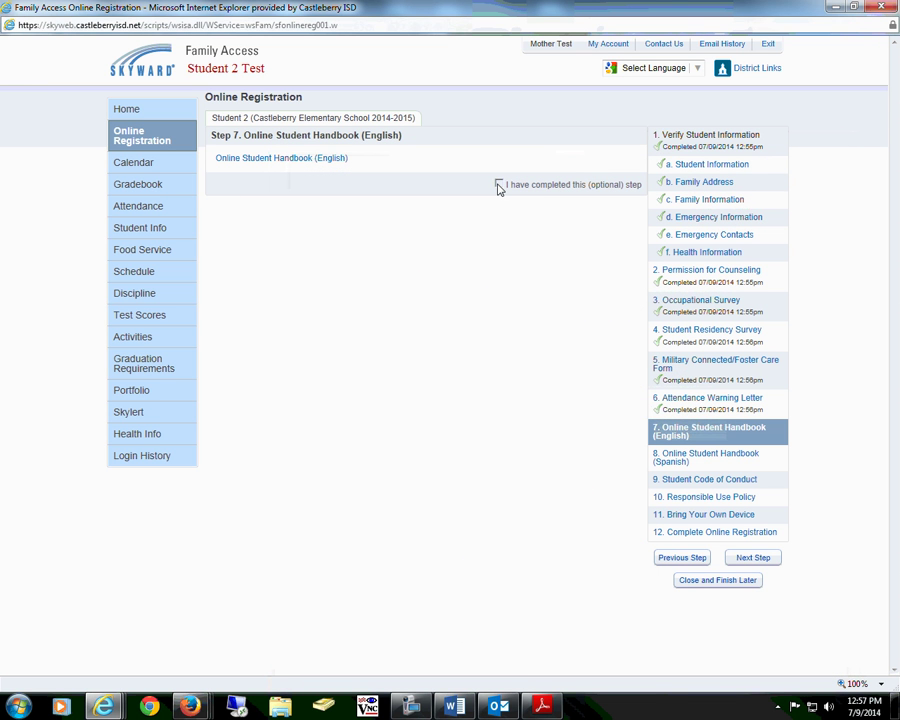
{"action": "left_click", "coordinate": [499, 186]}
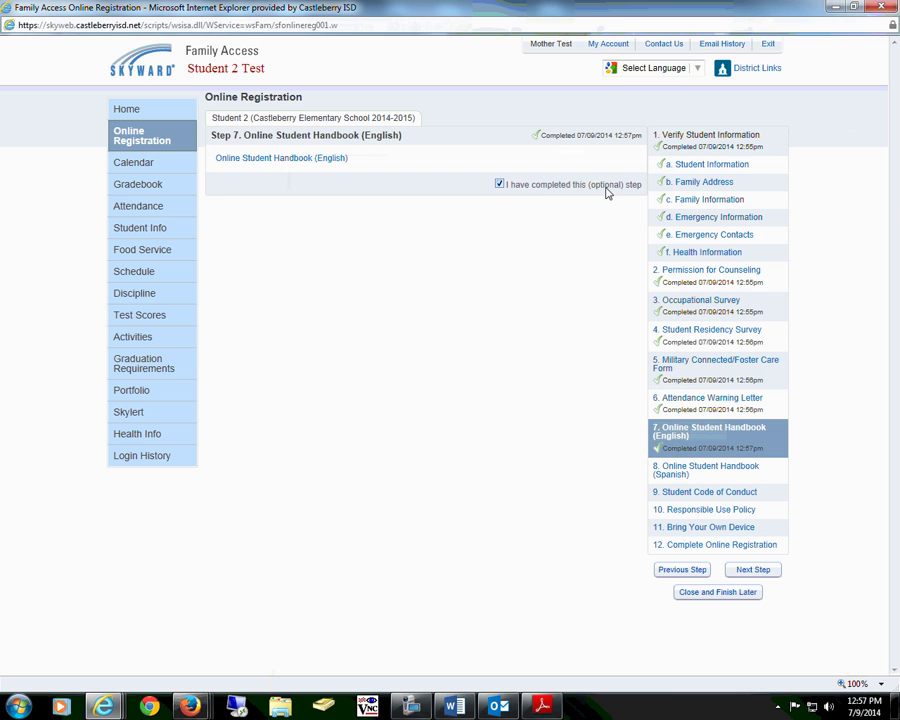
{"action": "left_click", "coordinate": [689, 497]}
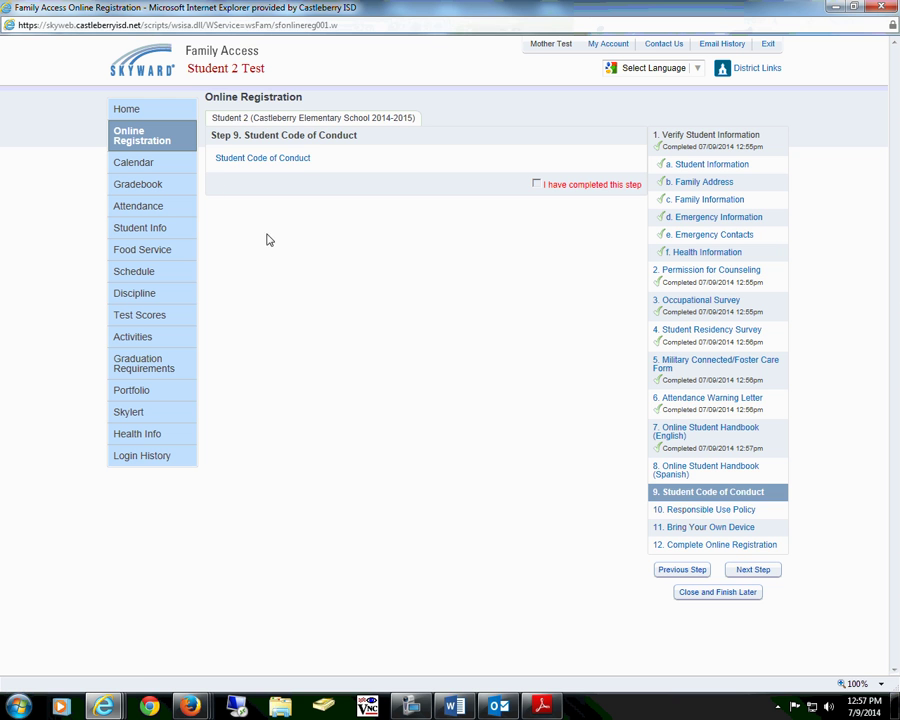
Step: Save the Student Code of Conduct form and mark Step 9 completed
{"action": "left_click", "coordinate": [236, 161]}
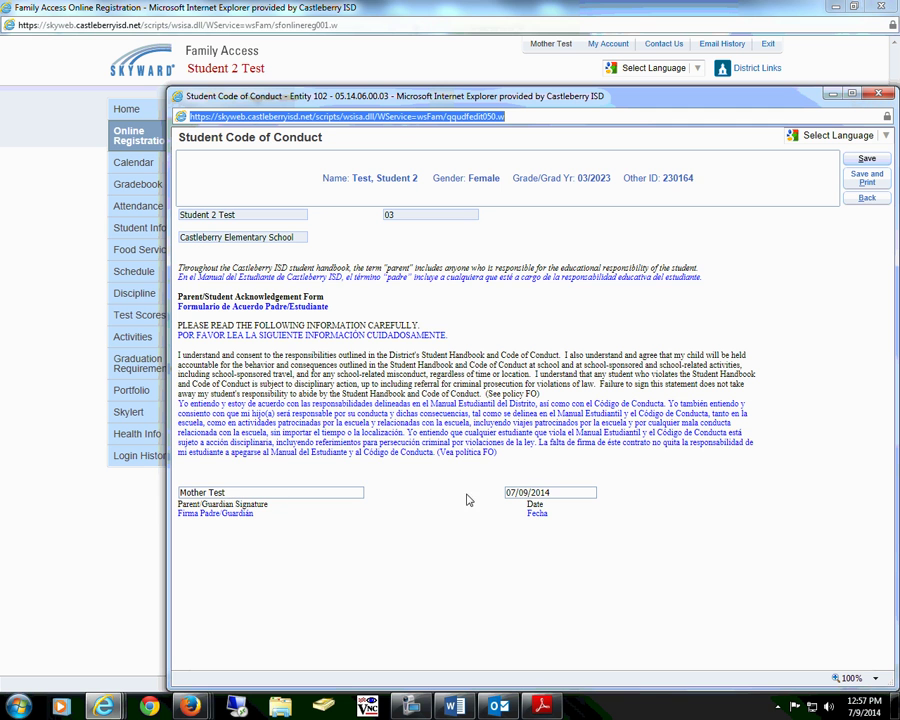
{"action": "left_click", "coordinate": [866, 160]}
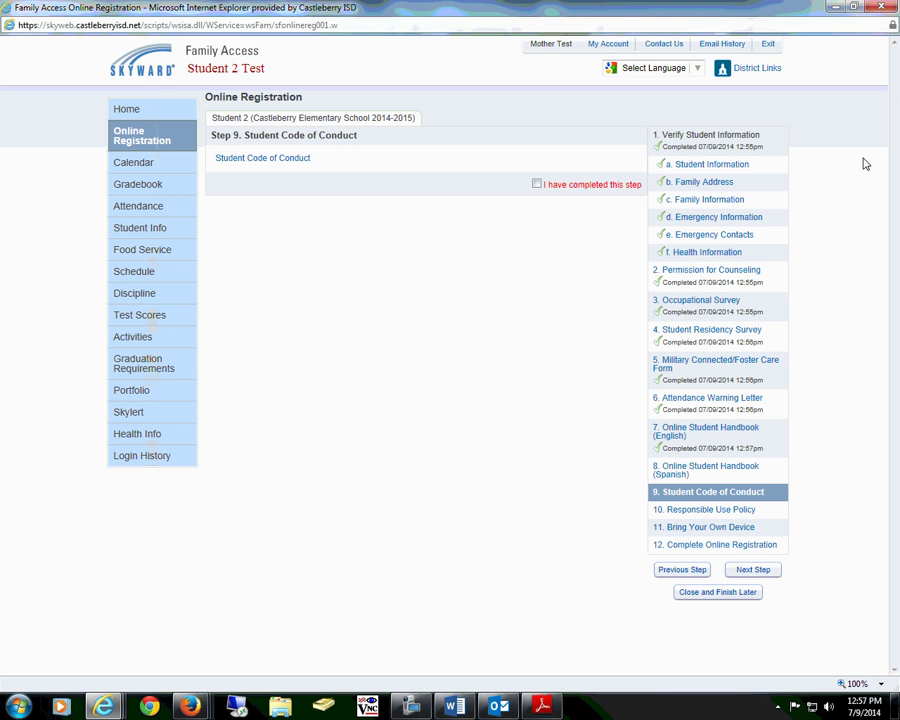
{"action": "left_click", "coordinate": [536, 185]}
{"action": "left_click", "coordinate": [767, 589]}
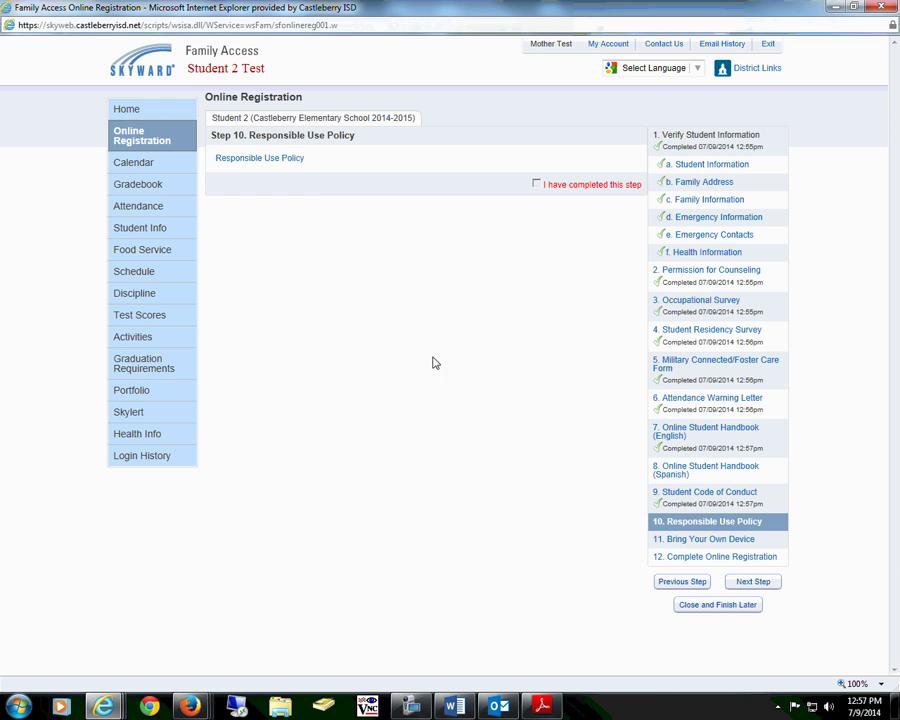
Step: Give permission for a district computer logon, save the Responsible Use Policy, and mark Step 10 completed
{"action": "left_click", "coordinate": [240, 160]}
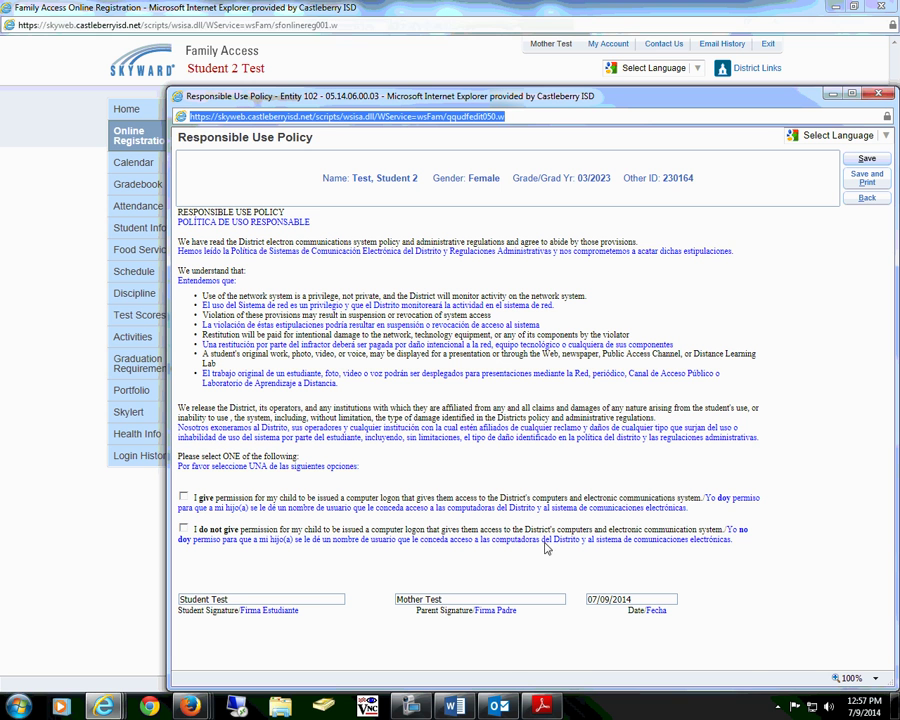
{"action": "left_click", "coordinate": [183, 499]}
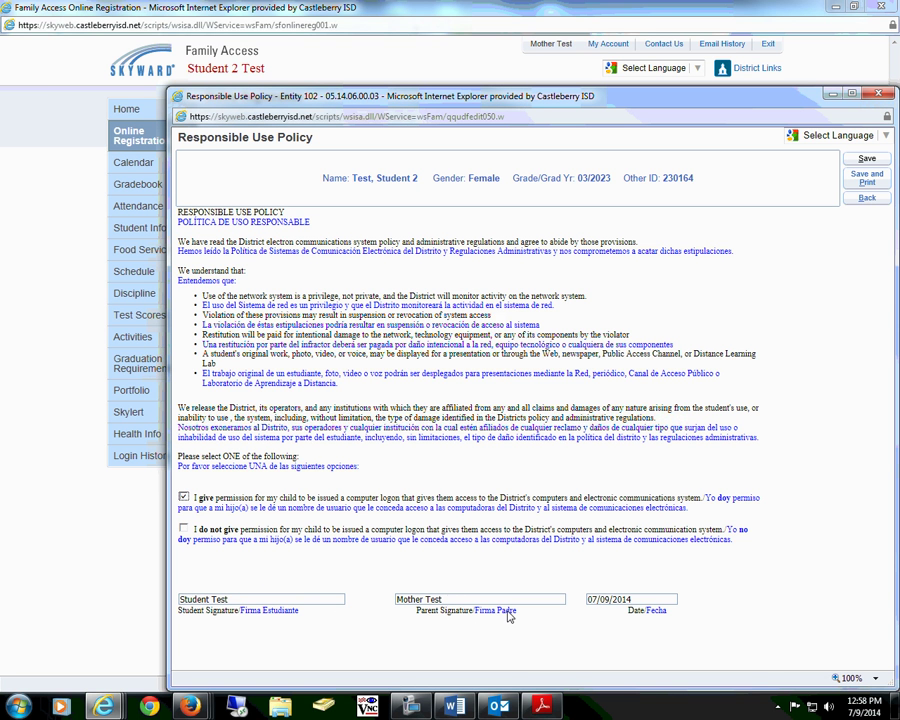
{"action": "left_click", "coordinate": [867, 160]}
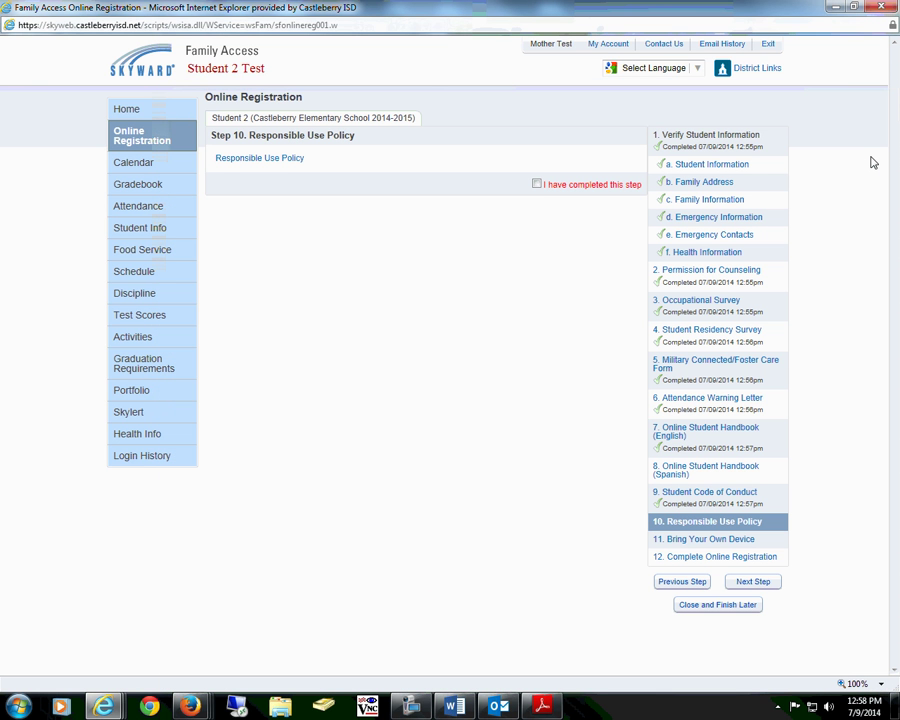
{"action": "left_click", "coordinate": [537, 185]}
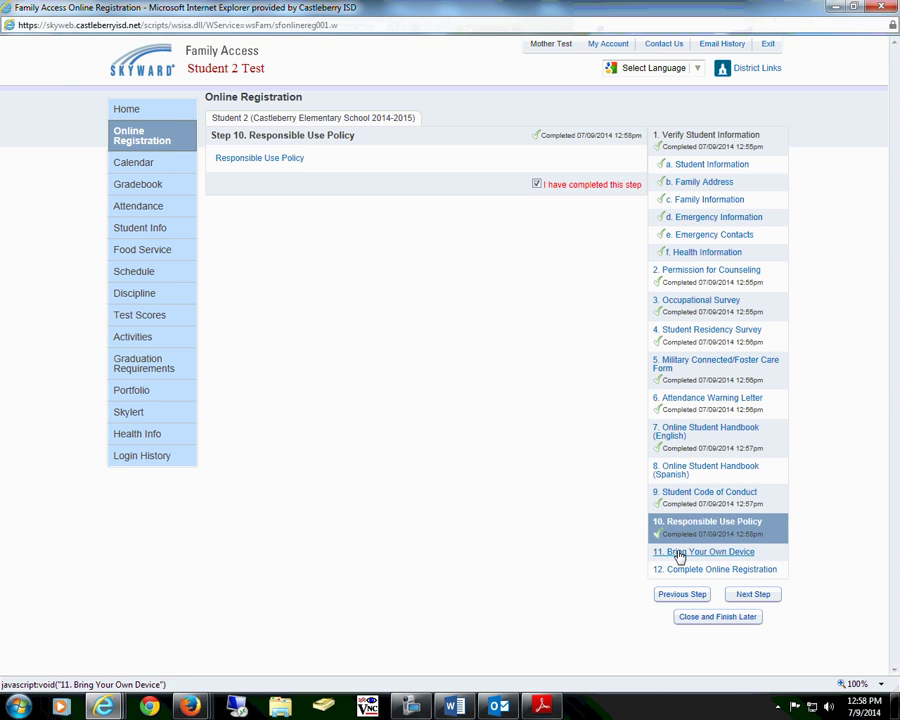
Step: Select Smart cell phone in the Bring Your Own Device agreement, save it, and mark Step 11 completed
{"action": "left_click", "coordinate": [763, 594]}
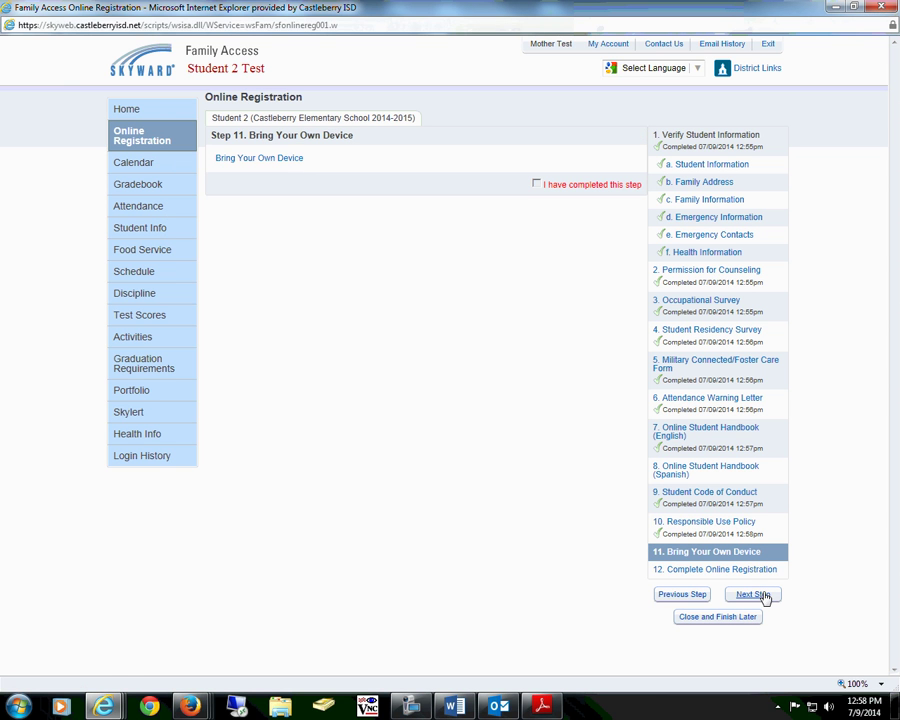
{"action": "left_click", "coordinate": [244, 166]}
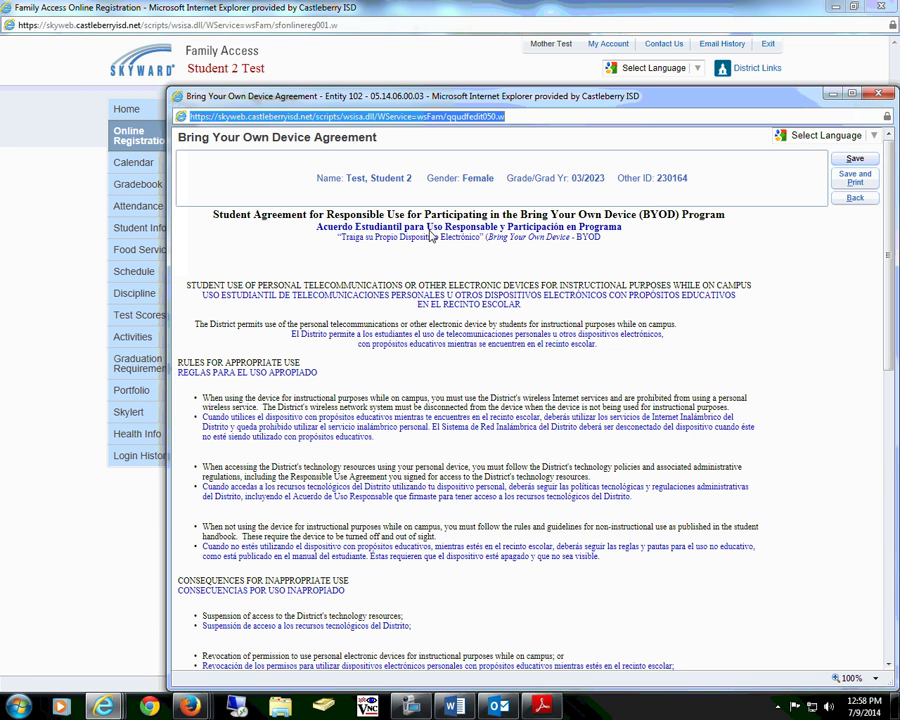
{"action": "left_click_drag", "start_coordinate": [892, 193], "coordinate": [873, 383]}
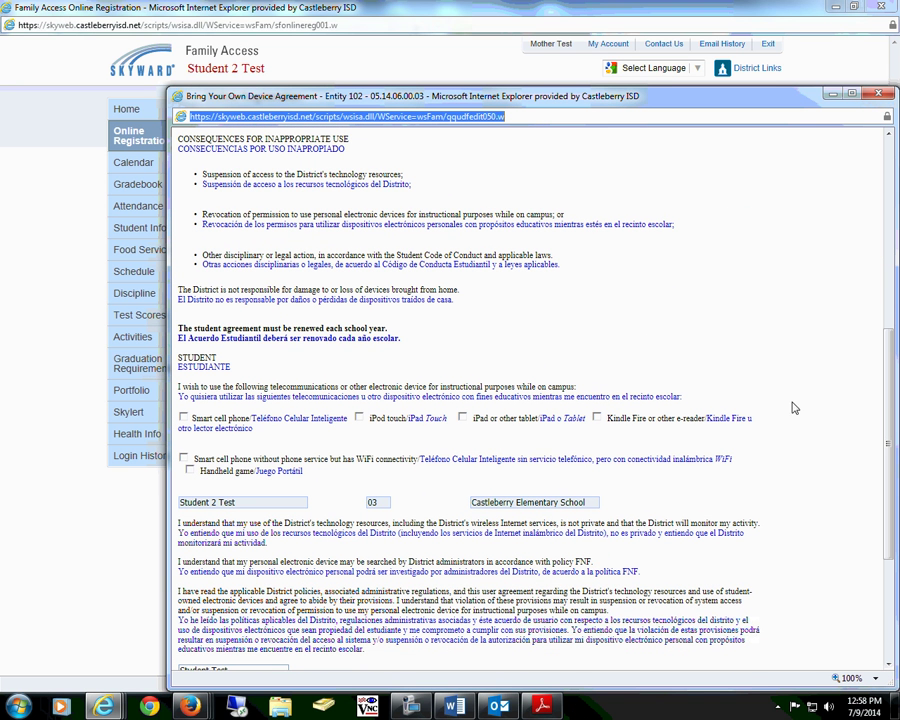
{"action": "left_click", "coordinate": [184, 419]}
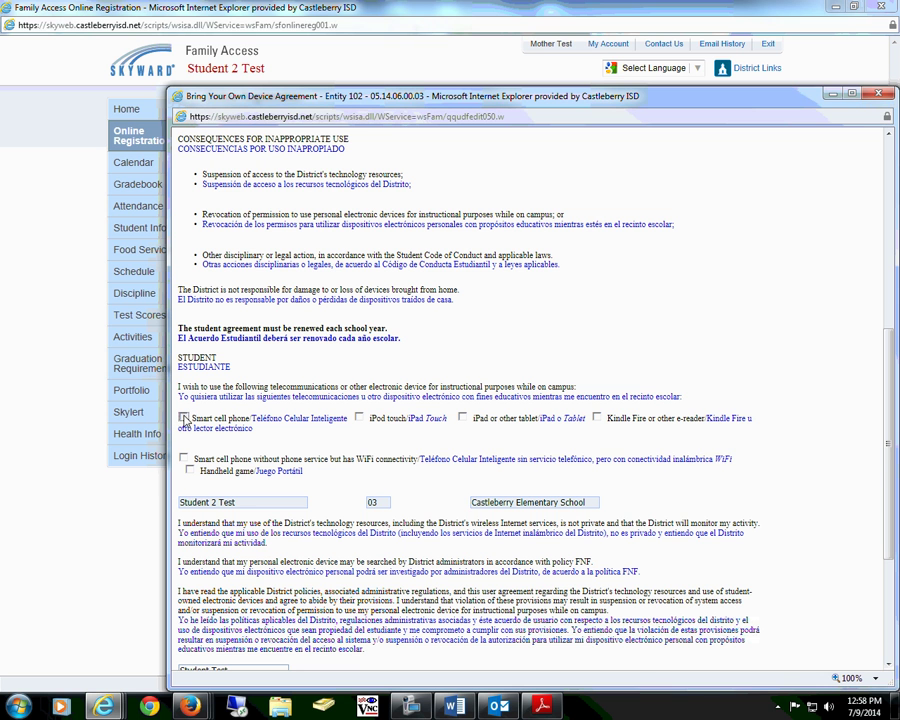
{"action": "left_click", "coordinate": [184, 419]}
{"action": "scroll", "coordinate": [870, 463], "scroll_direction": "down", "scroll_amount": 3}
{"action": "scroll", "coordinate": [869, 464], "scroll_direction": "down", "scroll_amount": 1}
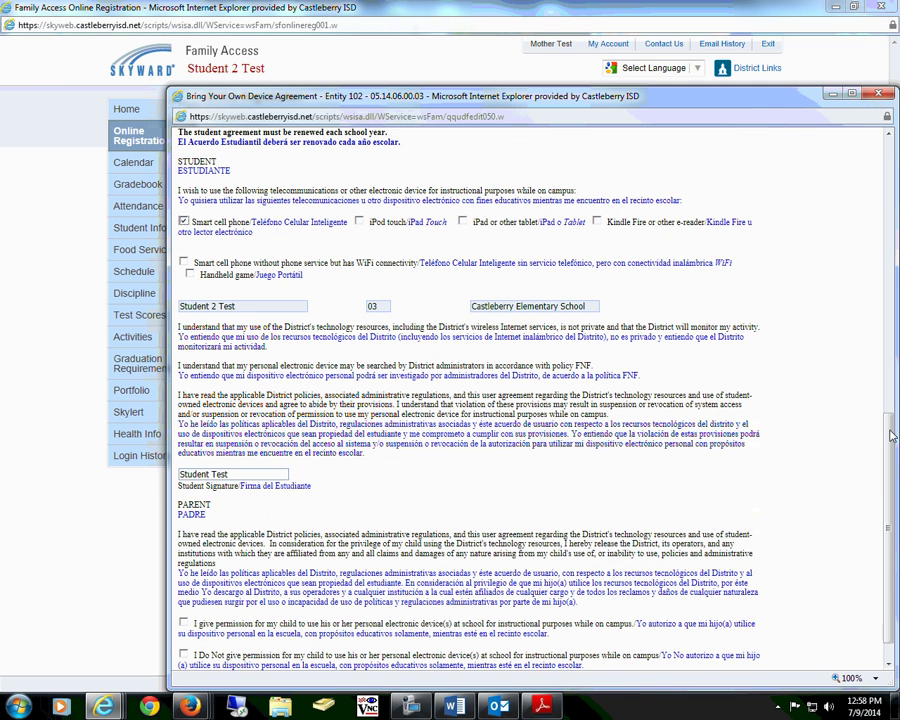
{"action": "scroll", "coordinate": [878, 434], "scroll_direction": "down", "scroll_amount": 1}
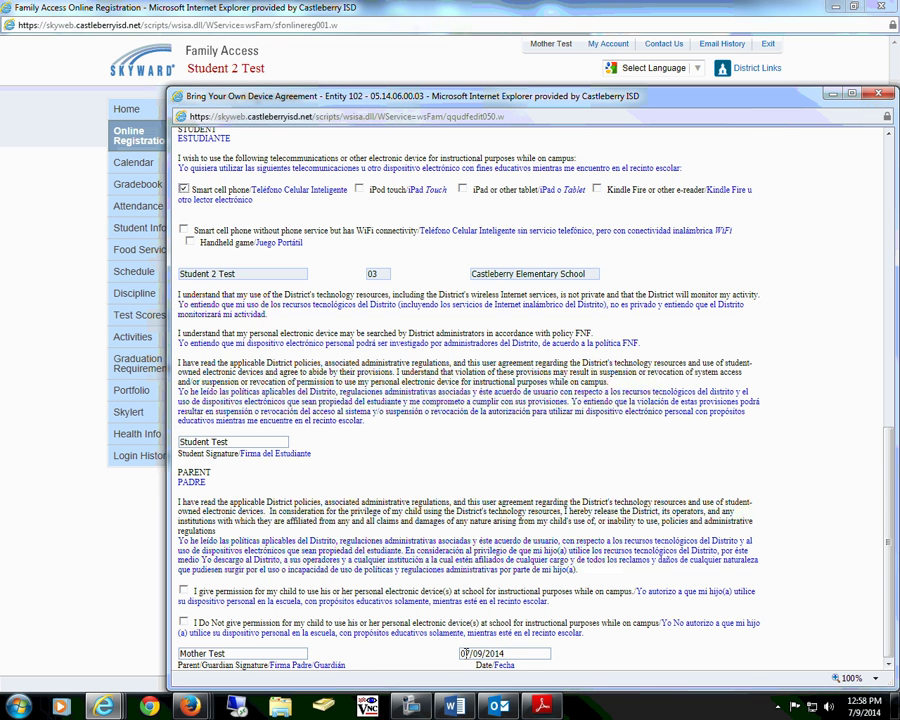
{"action": "scroll", "coordinate": [855, 580], "scroll_direction": "up", "scroll_amount": 15}
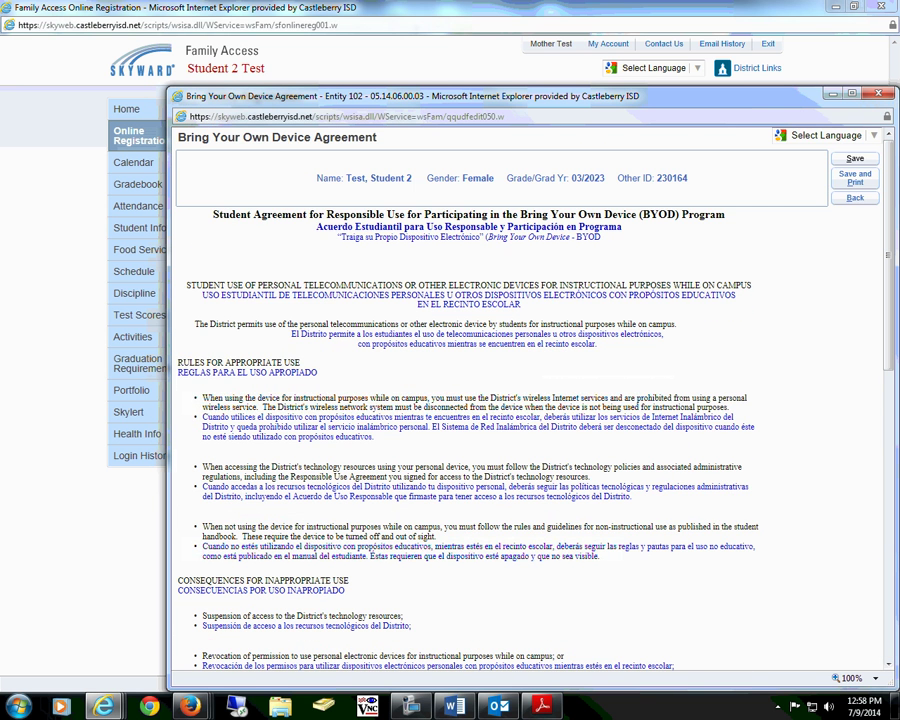
{"action": "left_click", "coordinate": [855, 160]}
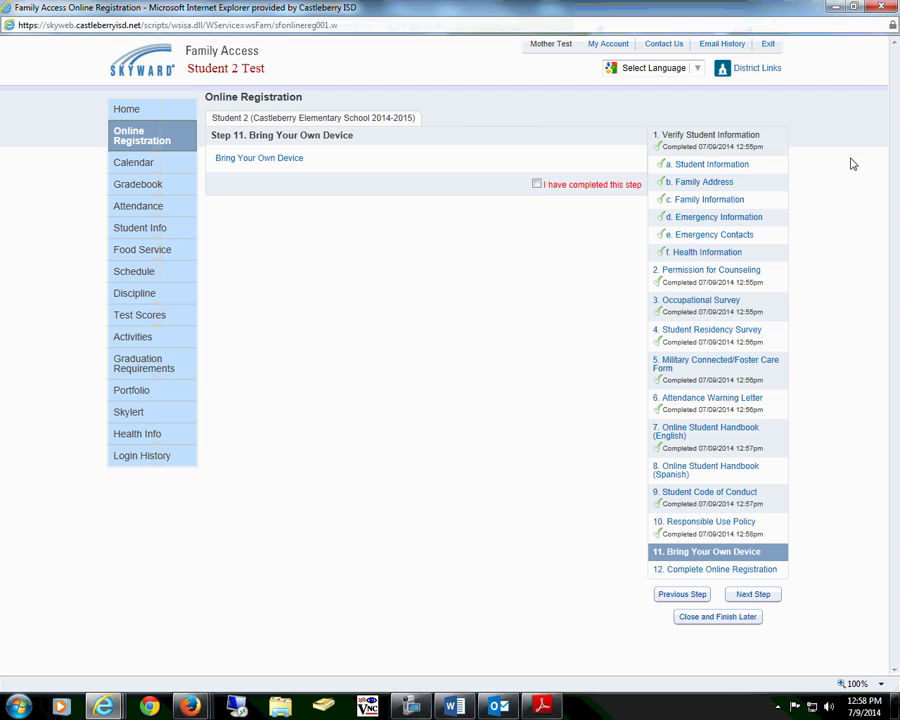
{"action": "left_click", "coordinate": [536, 185]}
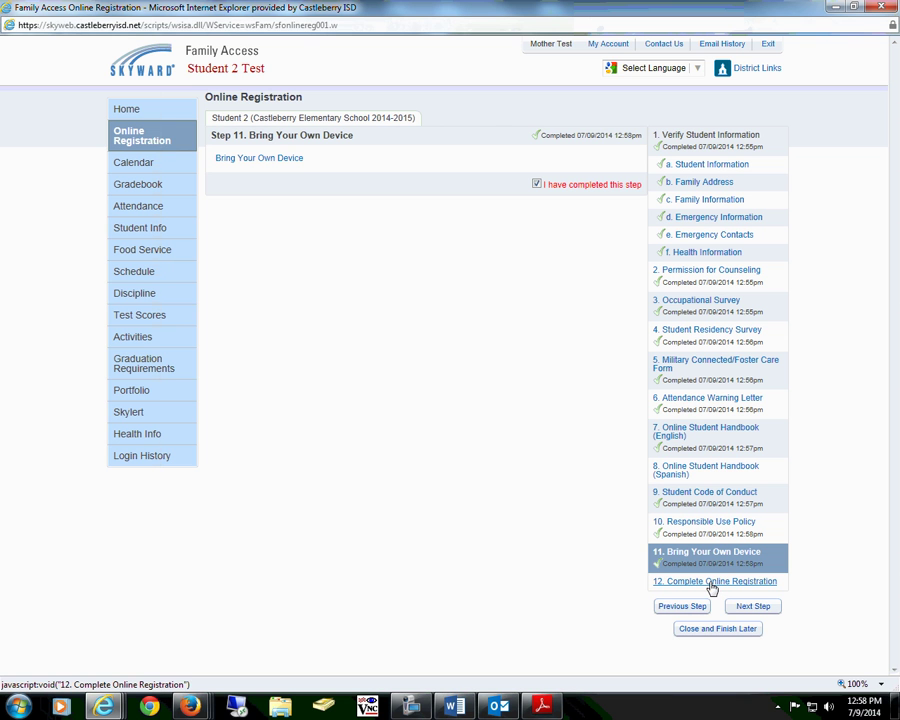
Step: Review Step 12, Complete Online Registration, and submit Student 2's registration to the district
{"action": "left_click", "coordinate": [712, 588]}
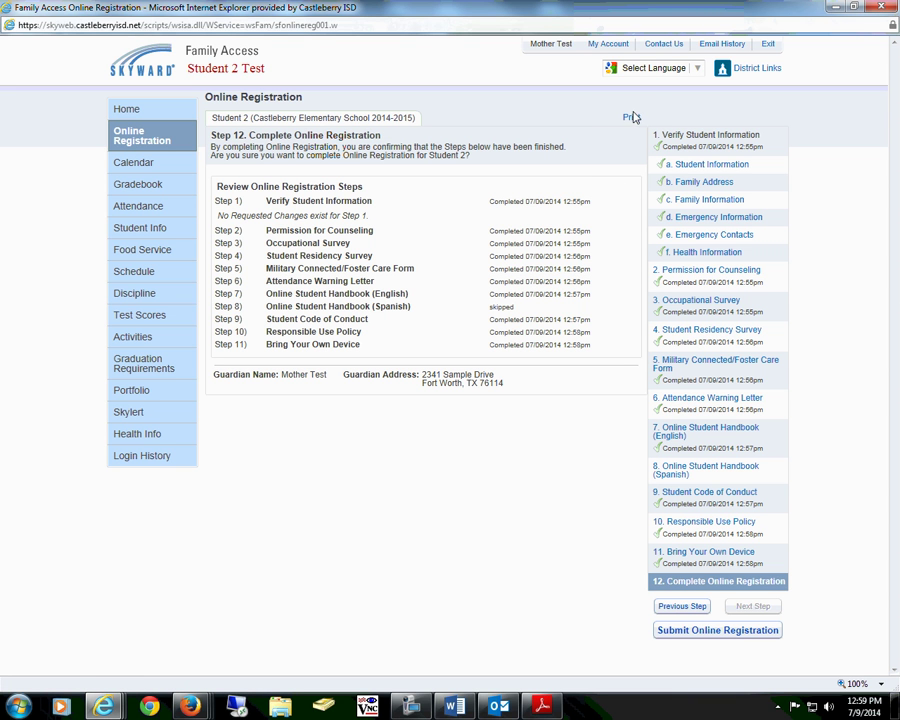
{"action": "left_click", "coordinate": [704, 634]}
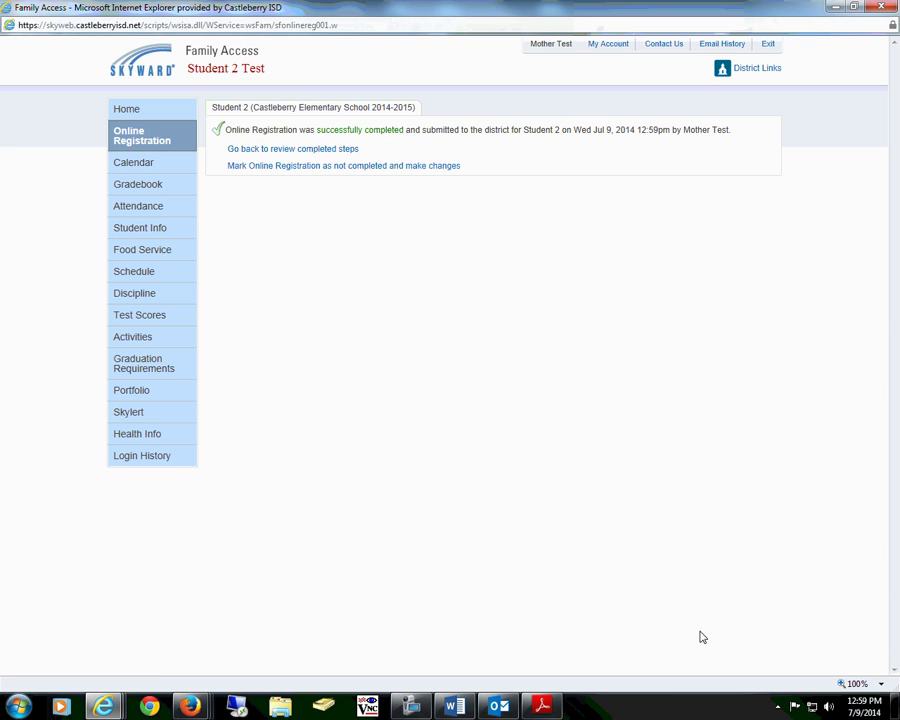